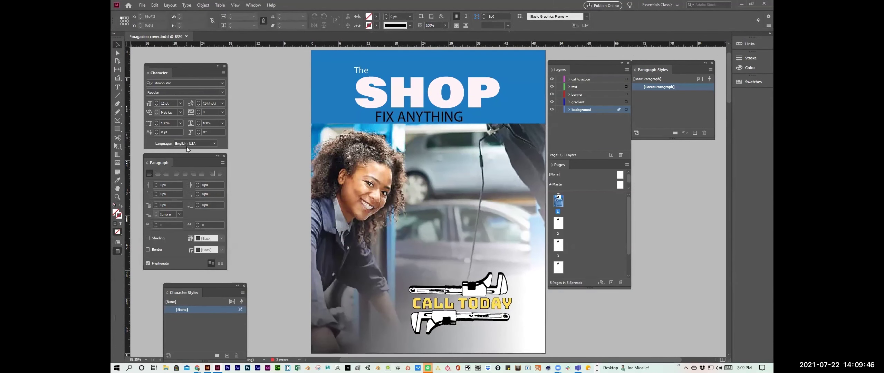
Step: Dock the Paragraph panel under Character and the Character Styles panel under Paragraph
{"action": "left_click_drag", "start_coordinate": [179, 155], "coordinate": [179, 151]}
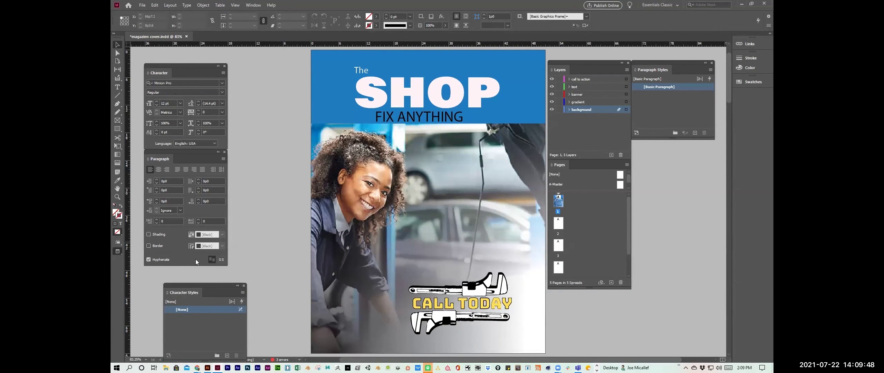
{"action": "left_click_drag", "start_coordinate": [192, 282], "coordinate": [168, 267]}
Step: Create a new single-page portrait document with a width of 51p0
{"action": "left_click", "coordinate": [142, 5]}
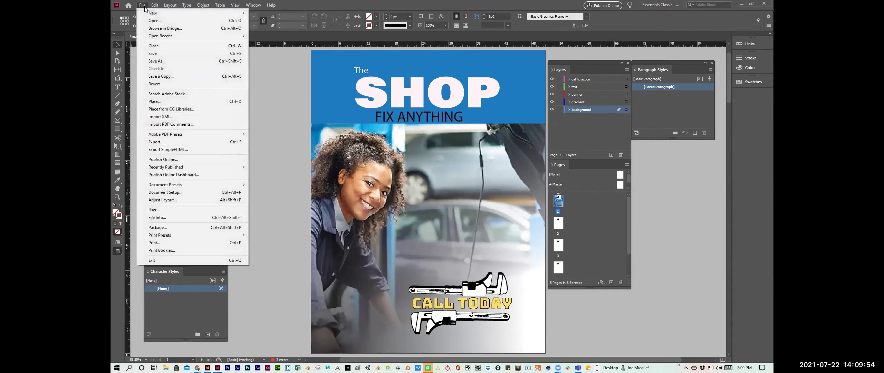
{"action": "mouse_move", "coordinate": [155, 15]}
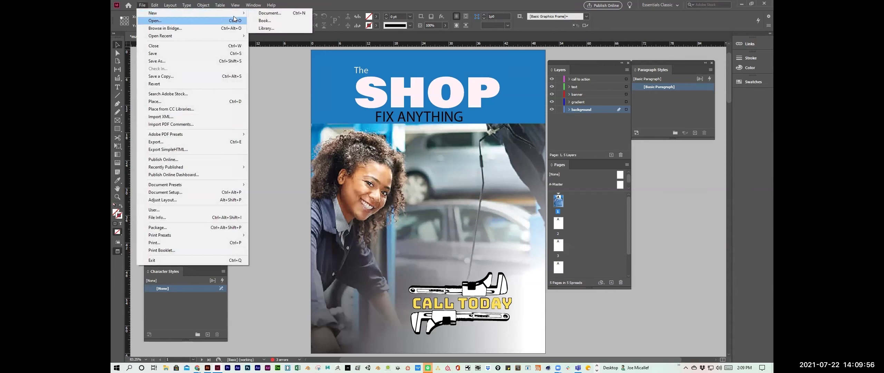
{"action": "left_click", "coordinate": [270, 13]}
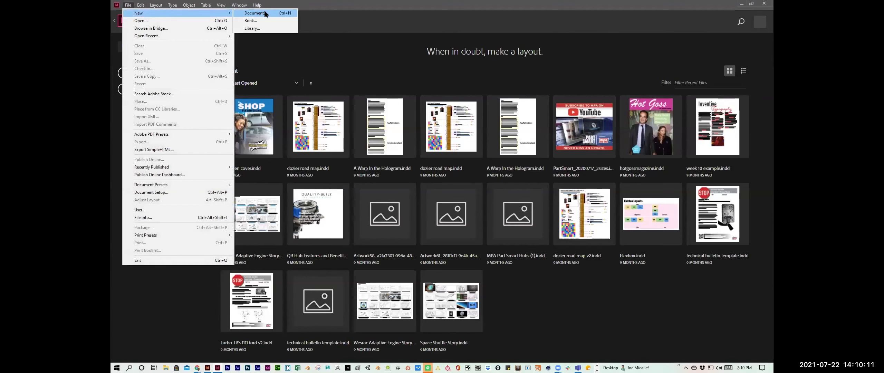
{"action": "left_click", "coordinate": [265, 13]}
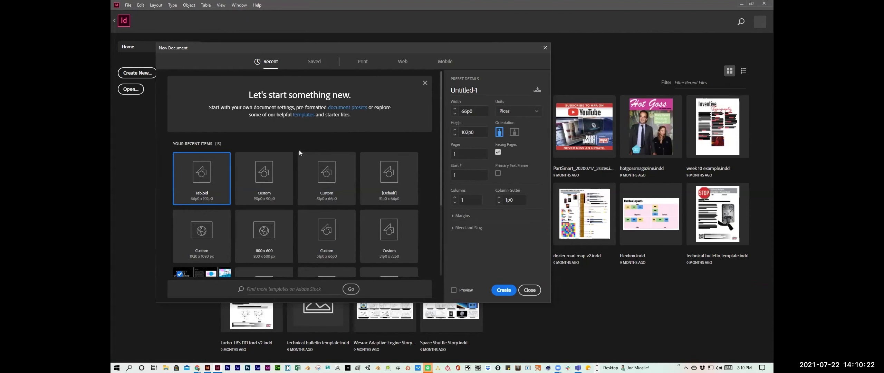
{"action": "scroll", "coordinate": [299, 150], "scroll_direction": "down", "scroll_amount": 3}
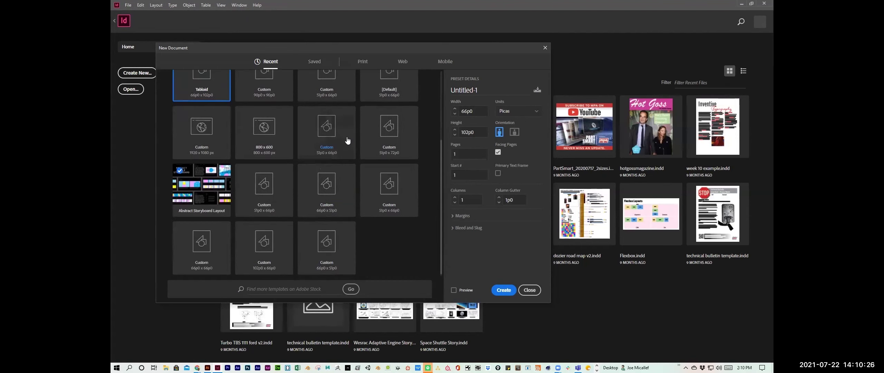
{"action": "scroll", "coordinate": [346, 142], "scroll_direction": "up", "scroll_amount": 1}
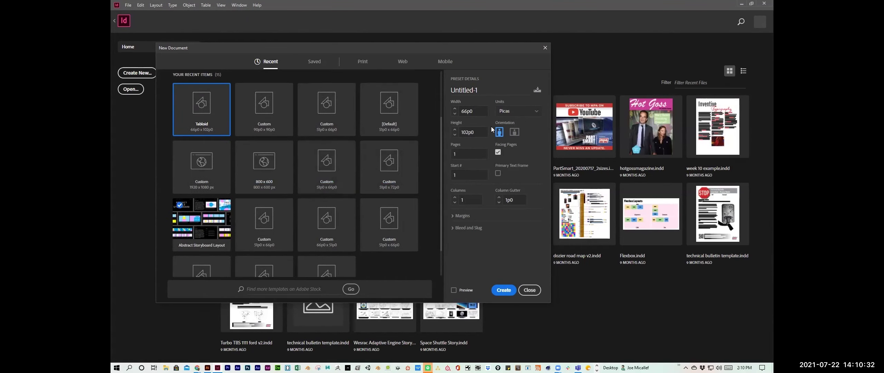
{"action": "left_click", "coordinate": [479, 111]}
{"action": "type", "text": "51p0"}
{"action": "left_click", "coordinate": [479, 134]}
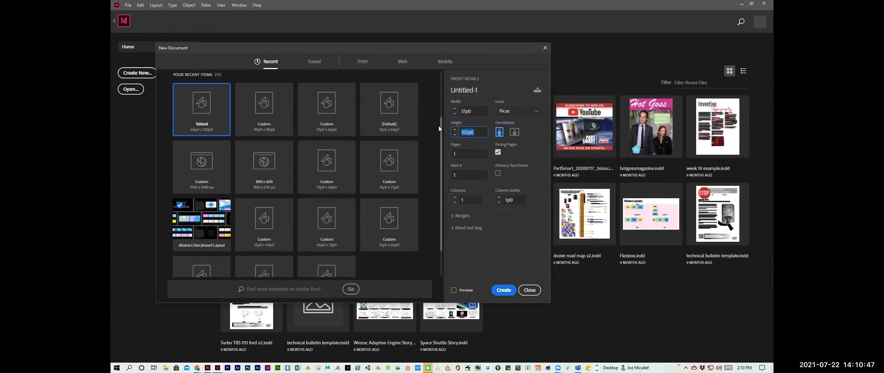
{"action": "key", "text": "Escape"}
{"action": "key", "text": "Escape"}
Step: Set up another new document with 4 columns in landscape orientation, 66p0 × 51p0
{"action": "left_click", "coordinate": [142, 4]}
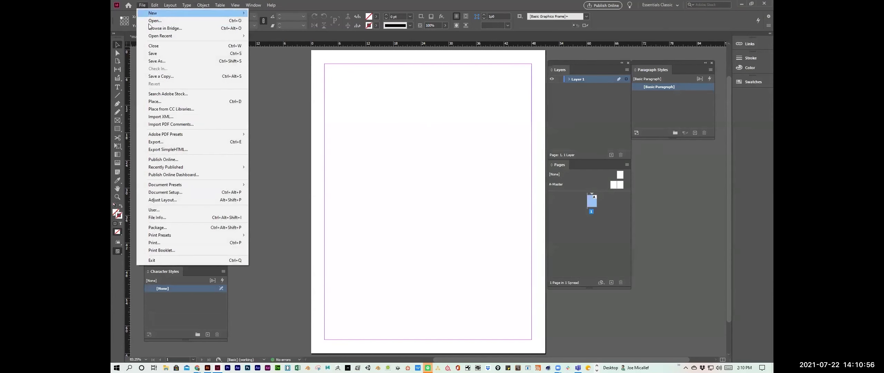
{"action": "mouse_move", "coordinate": [147, 13]}
{"action": "left_click", "coordinate": [266, 13]}
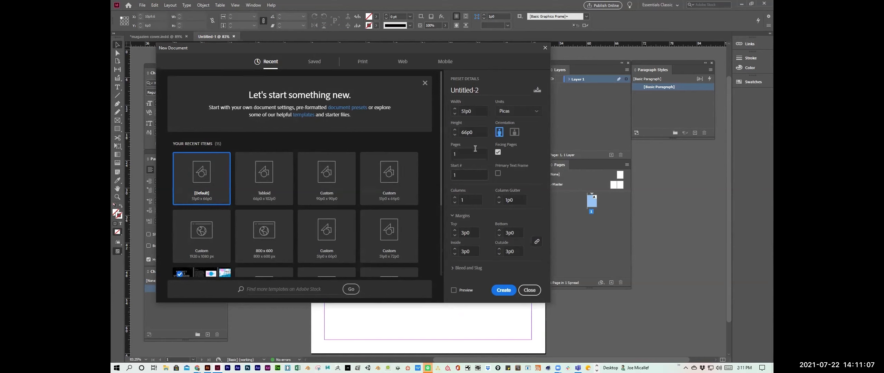
{"action": "left_click", "coordinate": [457, 200]}
{"action": "type", "text": "4"}
{"action": "left_click", "coordinate": [514, 201]}
{"action": "left_click", "coordinate": [514, 132]}
Step: Create the landscape document, add a vertical guide at 33p0, and separate the Pages and Layers panels
{"action": "left_click", "coordinate": [501, 290]}
{"action": "left_click_drag", "start_coordinate": [404, 115], "coordinate": [422, 89]}
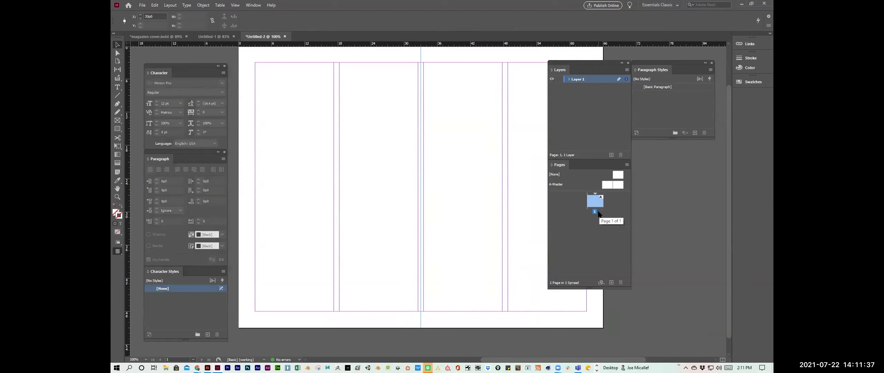
{"action": "left_click_drag", "start_coordinate": [565, 163], "coordinate": [644, 183]}
{"action": "left_click_drag", "start_coordinate": [570, 68], "coordinate": [700, 350]}
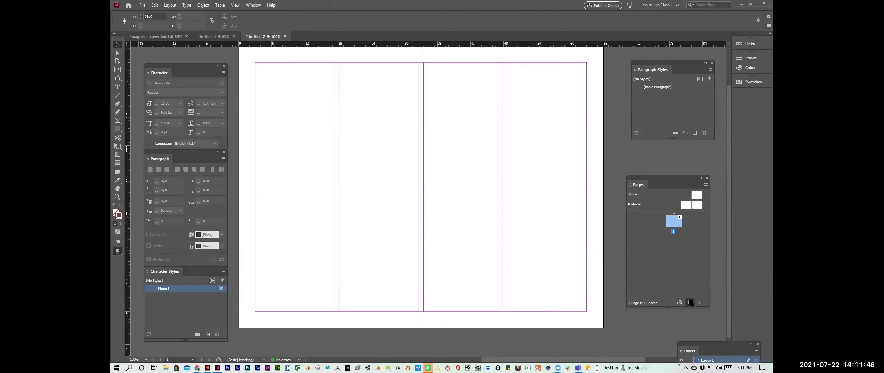
Step: Add a second page in the Pages panel and make page 2 the target page
{"action": "left_click_drag", "start_coordinate": [674, 221], "coordinate": [690, 303]}
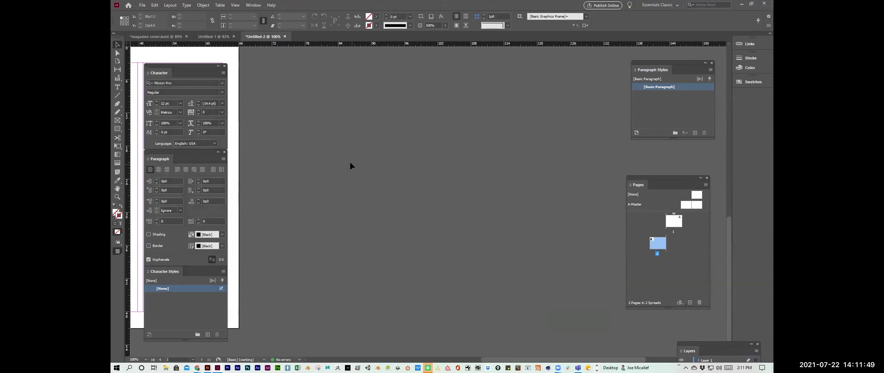
{"action": "left_click_drag", "start_coordinate": [352, 162], "coordinate": [471, 198]}
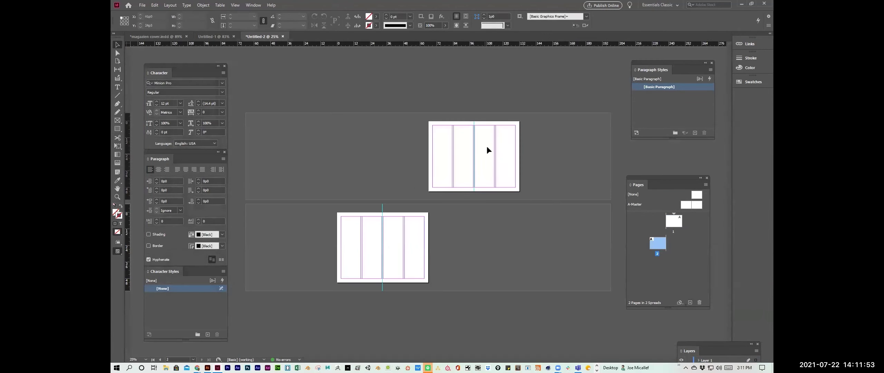
{"action": "left_click", "coordinate": [508, 183]}
{"action": "left_click_drag", "start_coordinate": [402, 109], "coordinate": [434, 195]}
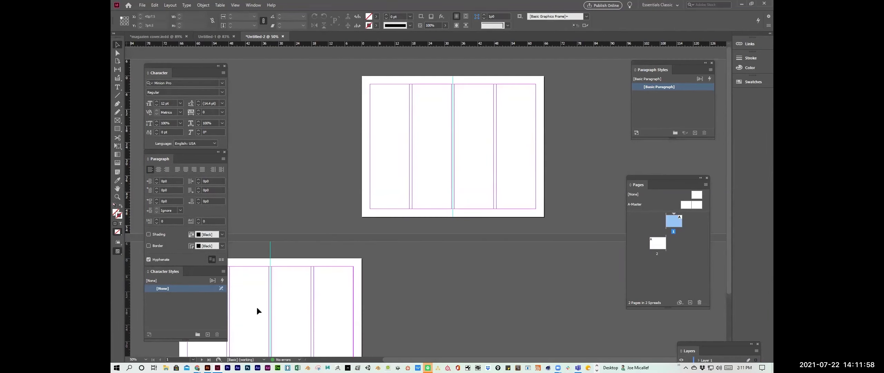
{"action": "left_click", "coordinate": [304, 298]}
Step: Draw an empty text frame across the top of page 1's two right-hand columns
{"action": "scroll", "coordinate": [311, 293], "scroll_direction": "left", "scroll_amount": 2}
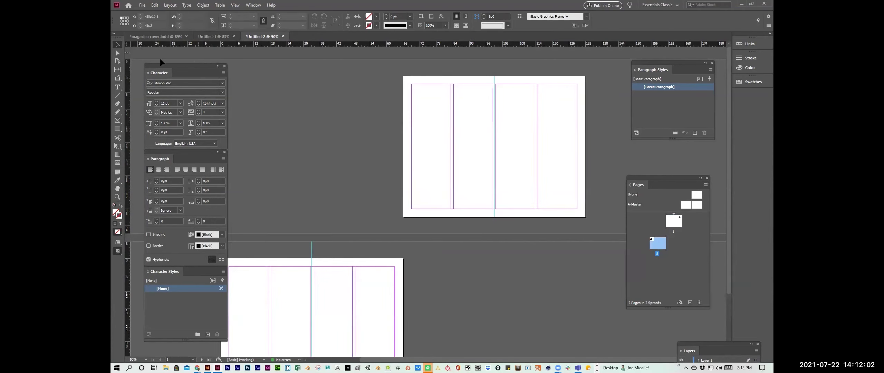
{"action": "left_click", "coordinate": [118, 88]}
{"action": "key", "text": "ctrl+equal"}
{"action": "left_click_drag", "start_coordinate": [401, 97], "coordinate": [524, 134]}
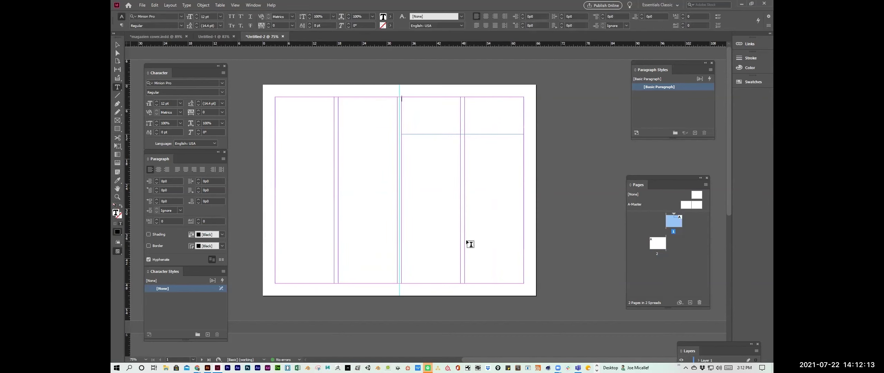
Step: Turn on the baseline grid via View > Grids & Guides > Show Baseline Grid
{"action": "left_click", "coordinate": [255, 5]}
{"action": "mouse_move", "coordinate": [233, 5]}
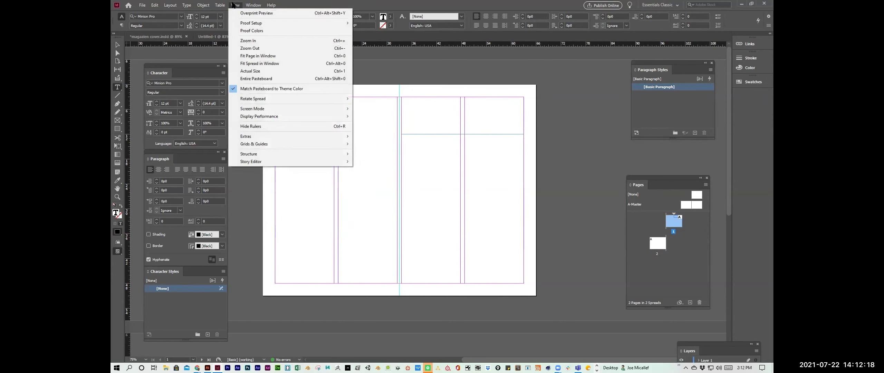
{"action": "mouse_move", "coordinate": [342, 144]}
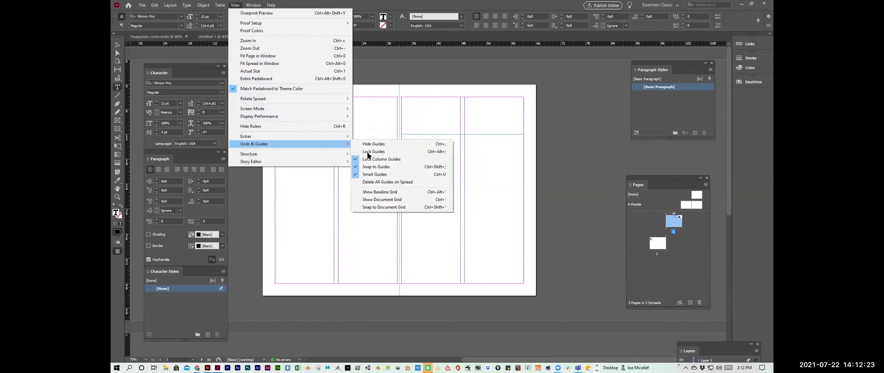
{"action": "left_click", "coordinate": [376, 192]}
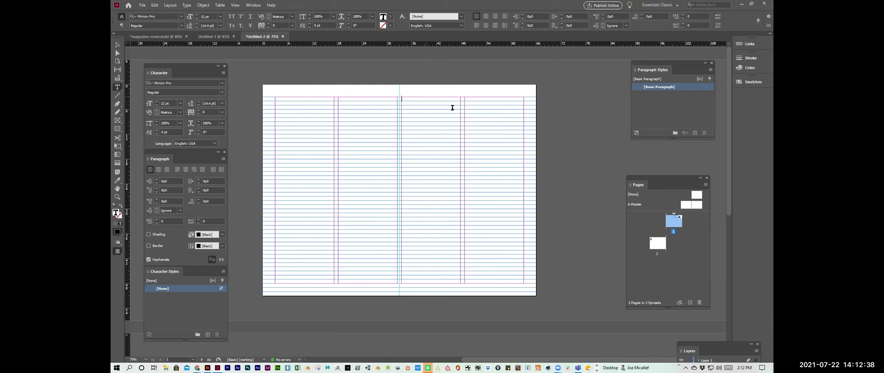
Step: Type a line of 's' placeholder characters into the top text frame
{"action": "type", "text": "sssssssssss"}
{"action": "left_click_drag", "start_coordinate": [416, 96], "coordinate": [386, 81]}
{"action": "key", "text": "Escape"}
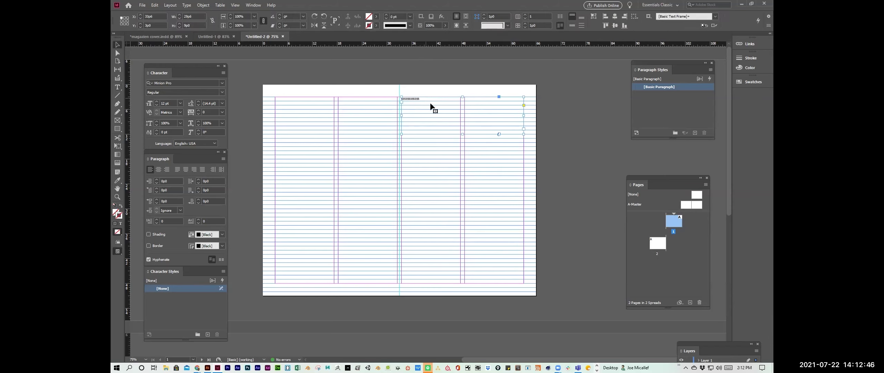
{"action": "key", "text": "ctrl+equal"}
{"action": "key", "text": "Return"}
{"action": "key", "text": "ctrl+a"}
Step: Zoom in on the text frame and select the run of placeholder characters
{"action": "key", "text": "ctrl+minus"}
{"action": "left_click", "coordinate": [432, 105], "text": "ctrl+alt"}
{"action": "left_click", "coordinate": [488, 100], "text": "ctrl+alt"}
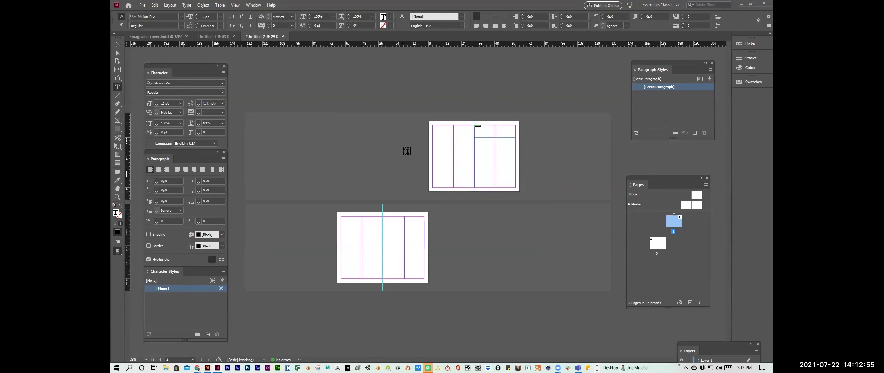
{"action": "left_click", "coordinate": [487, 127], "text": "ctrl"}
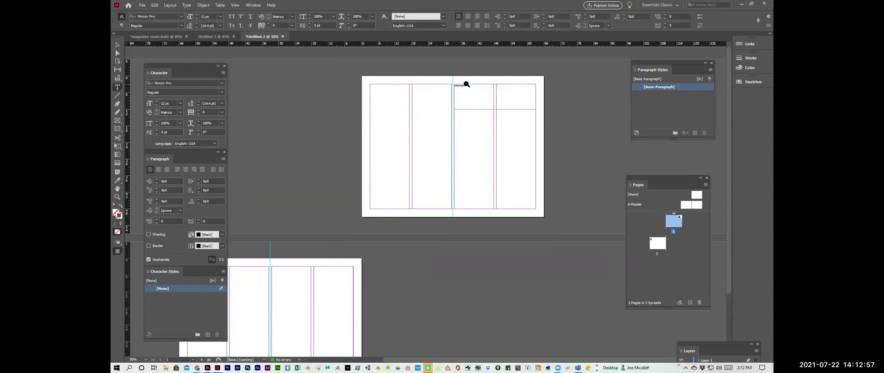
{"action": "left_click", "coordinate": [467, 84], "text": "ctrl"}
{"action": "left_click", "coordinate": [474, 91], "text": "ctrl"}
{"action": "left_click", "coordinate": [379, 101], "text": "ctrl"}
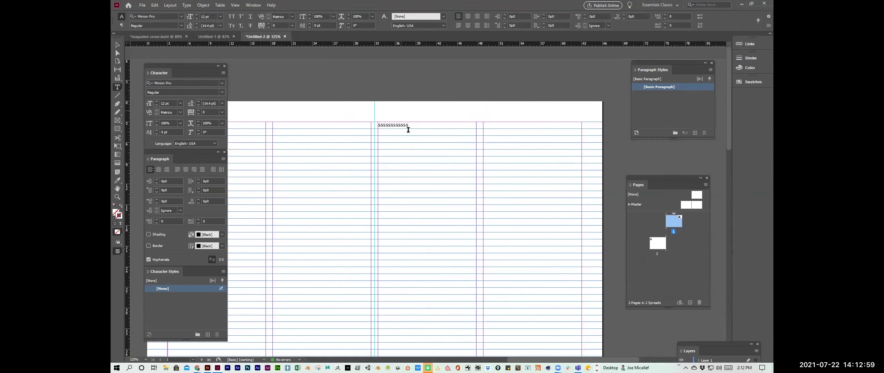
{"action": "left_click_drag", "start_coordinate": [409, 126], "coordinate": [368, 118]}
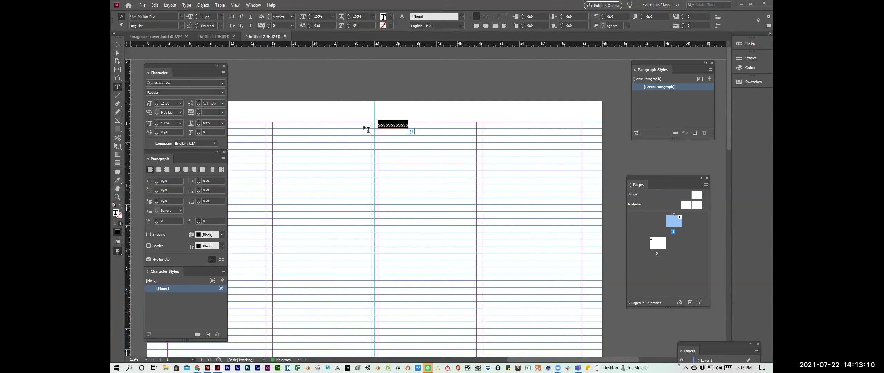
Step: Hide the baseline grid and then show it again
{"action": "key", "text": "alt+h"}
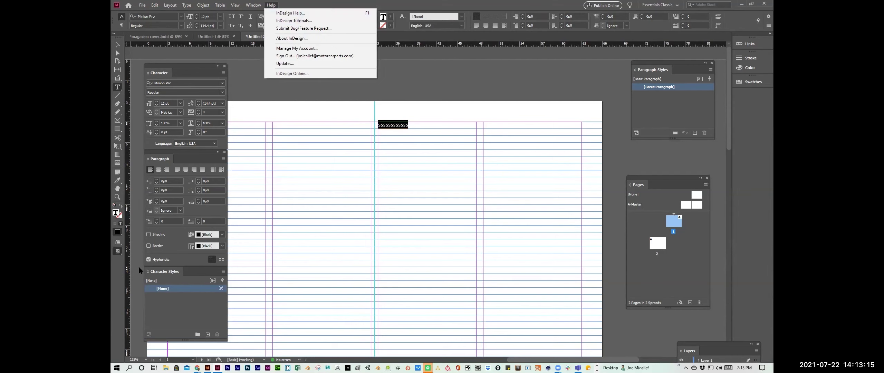
{"action": "key", "text": "Escape"}
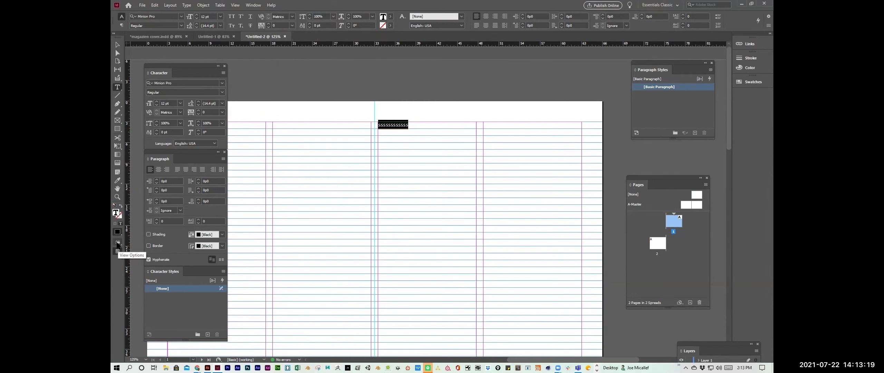
{"action": "left_click", "coordinate": [117, 251]}
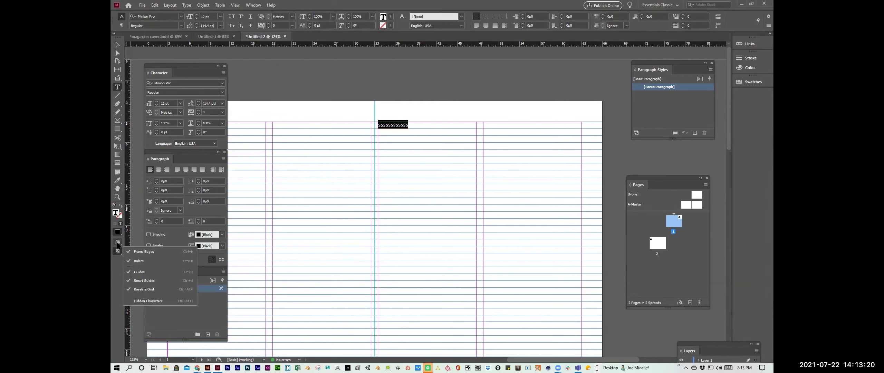
{"action": "left_click", "coordinate": [144, 289]}
{"action": "left_click", "coordinate": [117, 250]}
{"action": "left_click", "coordinate": [137, 291]}
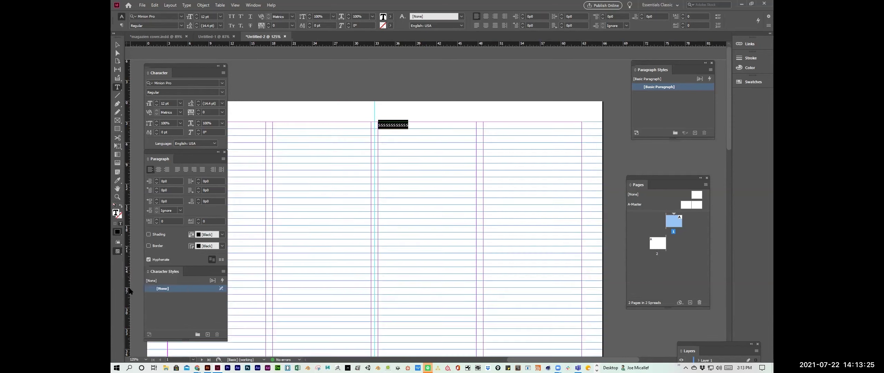
Step: Try the Preview and Presentation screen modes, then return to Normal mode
{"action": "left_click", "coordinate": [118, 252]}
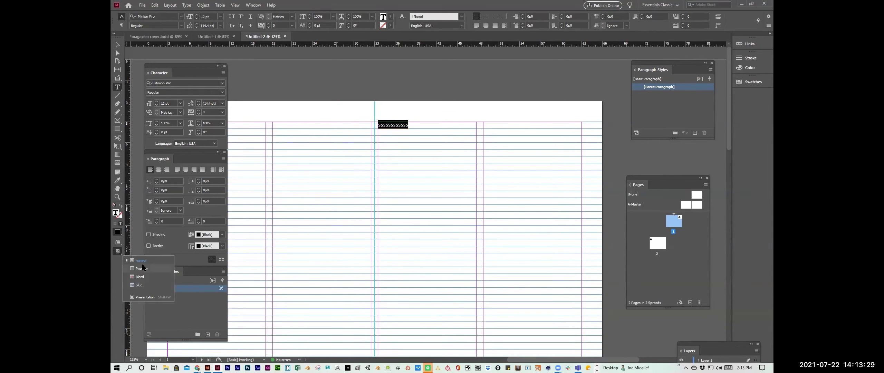
{"action": "left_click", "coordinate": [142, 268]}
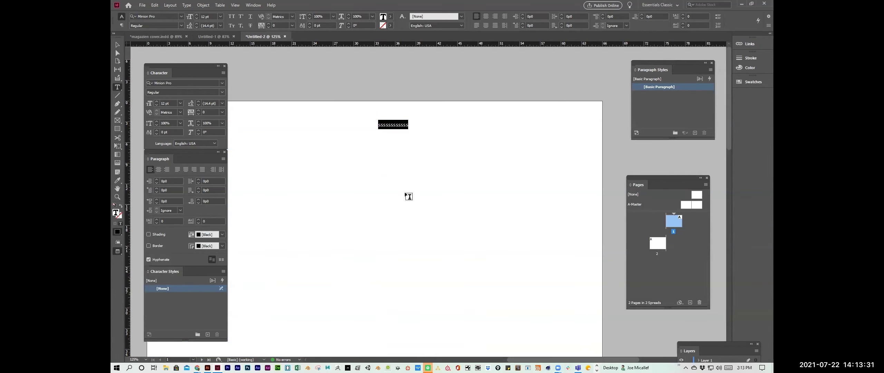
{"action": "left_click", "coordinate": [405, 188], "text": "ctrl+alt"}
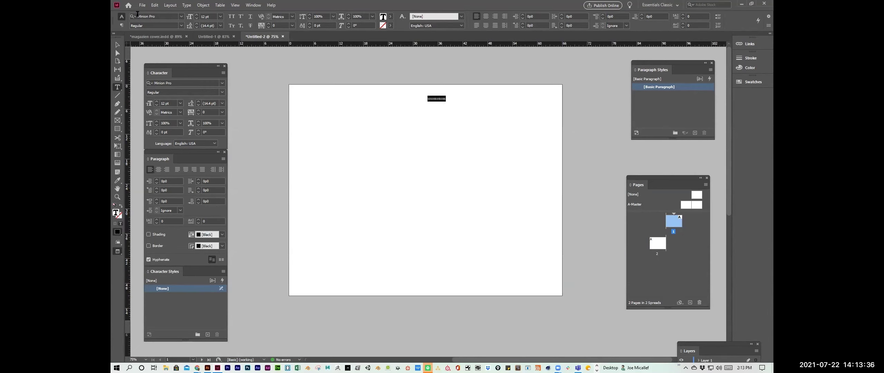
{"action": "left_click", "coordinate": [117, 44]}
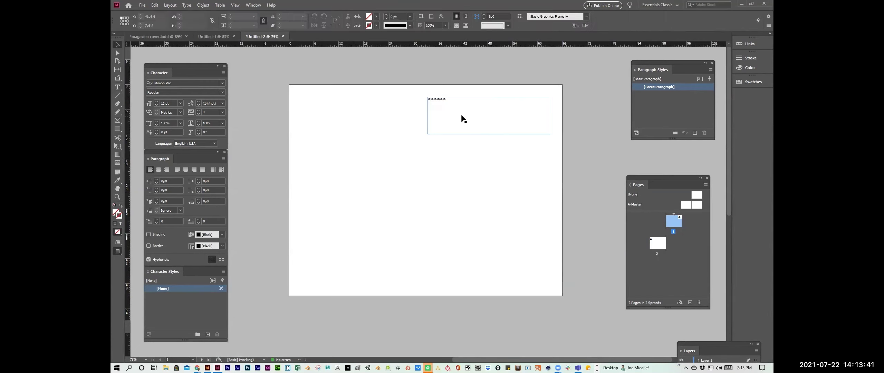
{"action": "left_click", "coordinate": [117, 252]}
{"action": "left_click", "coordinate": [141, 269]}
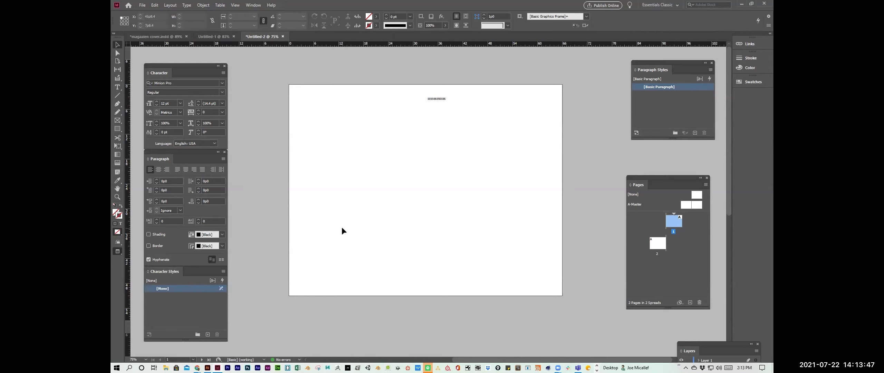
{"action": "key", "text": "shift+w"}
{"action": "key", "text": "shift+w"}
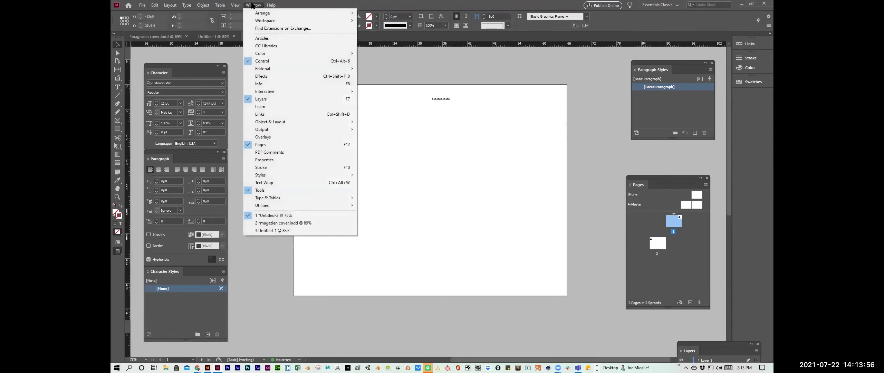
{"action": "mouse_move", "coordinate": [241, 8]}
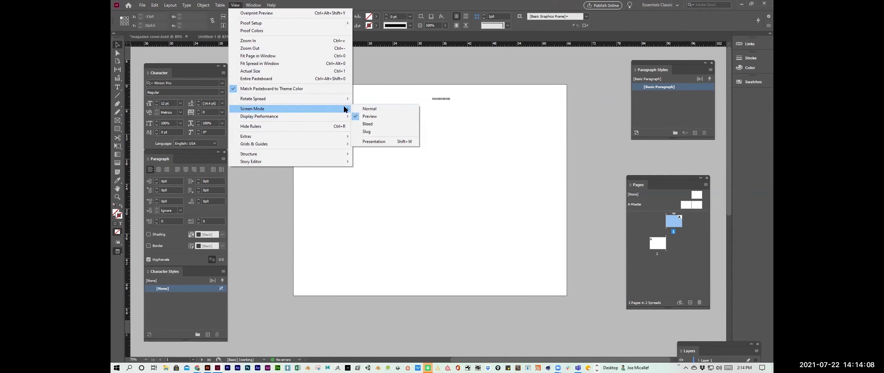
{"action": "left_click", "coordinate": [363, 110]}
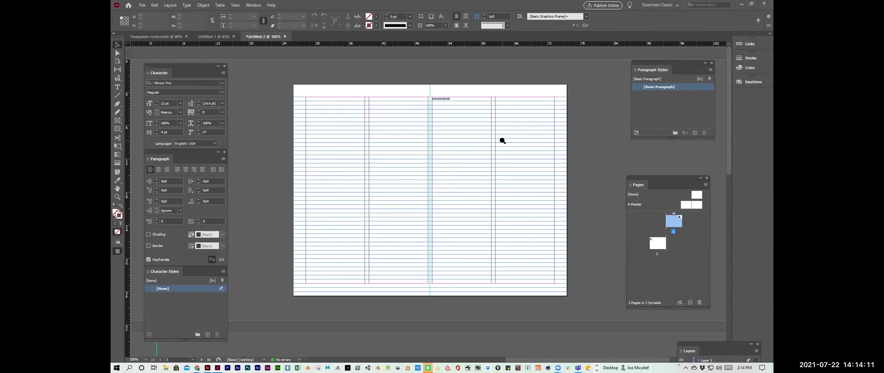
Step: Select all the text in the top frame and replace it with Type > Fill with Placeholder Text
{"action": "key", "text": "ctrl+="}
{"action": "key", "text": "t"}
{"action": "left_click", "coordinate": [365, 119]}
{"action": "key", "text": "ctrl+a"}
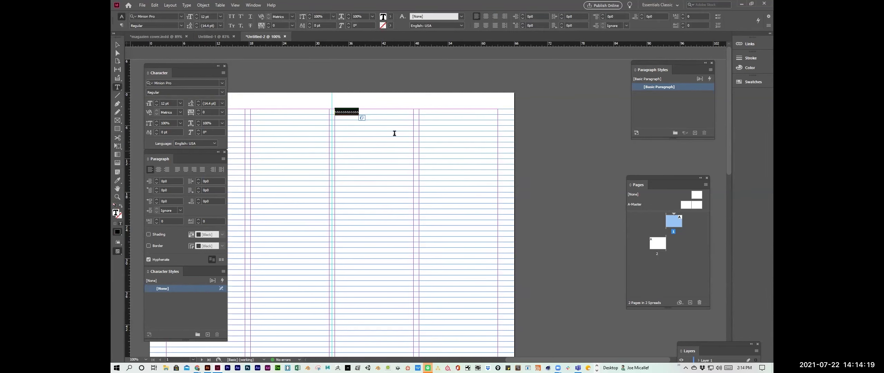
{"action": "left_click", "coordinate": [169, 6]}
{"action": "mouse_move", "coordinate": [186, 7]}
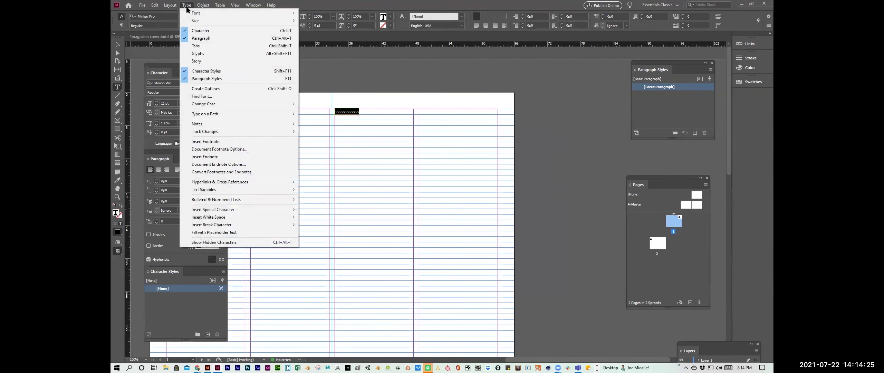
{"action": "left_click", "coordinate": [238, 233]}
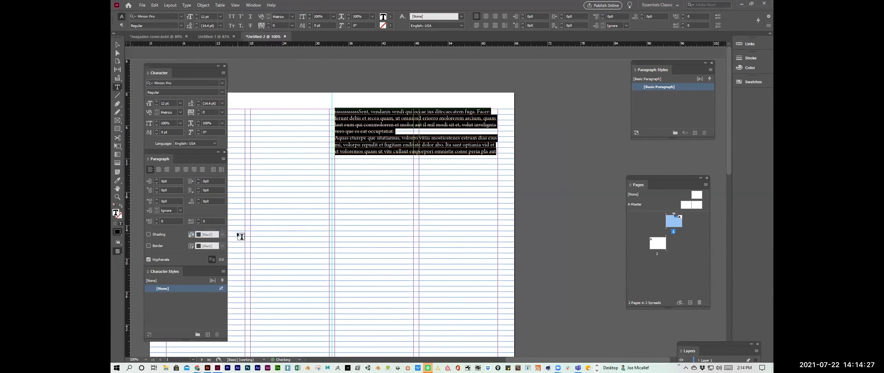
Step: Enlarge the placeholder text to 20 pt and load the frame's overflow text
{"action": "key", "text": "ctrl+shift+period"}
{"action": "key", "text": "ctrl+shift+period"}
{"action": "key", "text": "ctrl+shift+period"}
{"action": "key", "text": "ctrl+shift+period"}
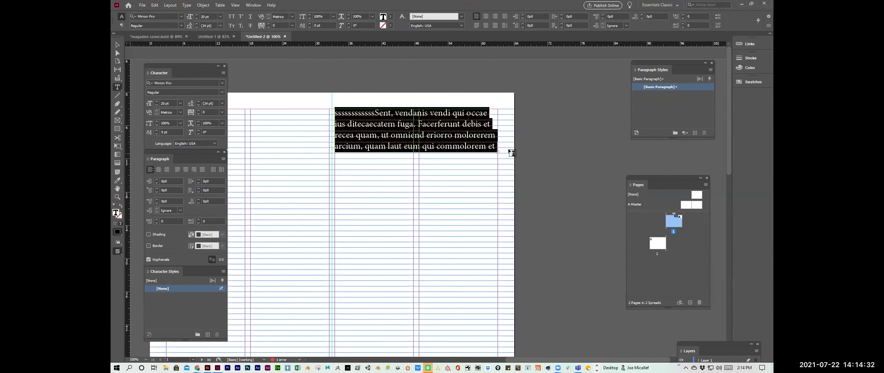
{"action": "key", "text": "Escape"}
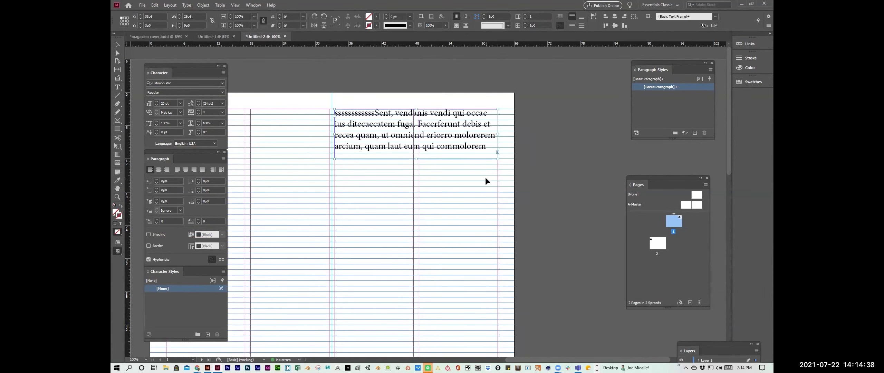
{"action": "key", "text": "t"}
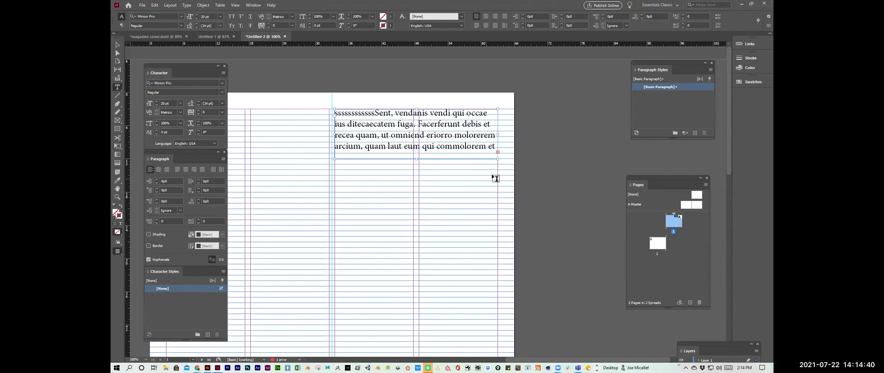
{"action": "left_click", "coordinate": [498, 152]}
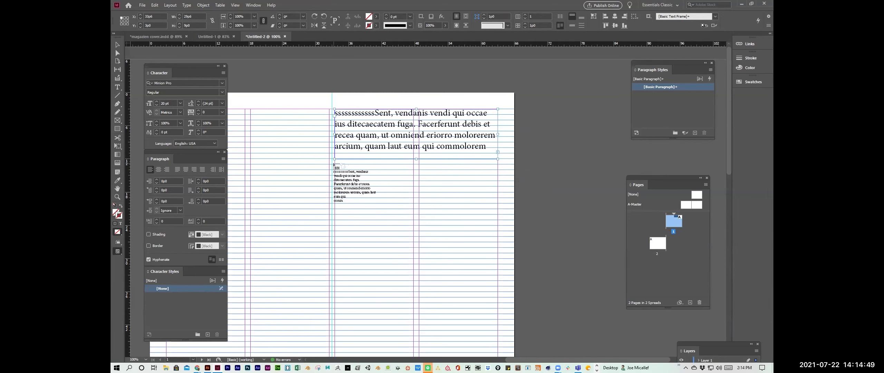
Step: Thread the overflow into new left- and right-column frames, then select the story's opening words
{"action": "left_click_drag", "start_coordinate": [333, 163], "coordinate": [412, 279]}
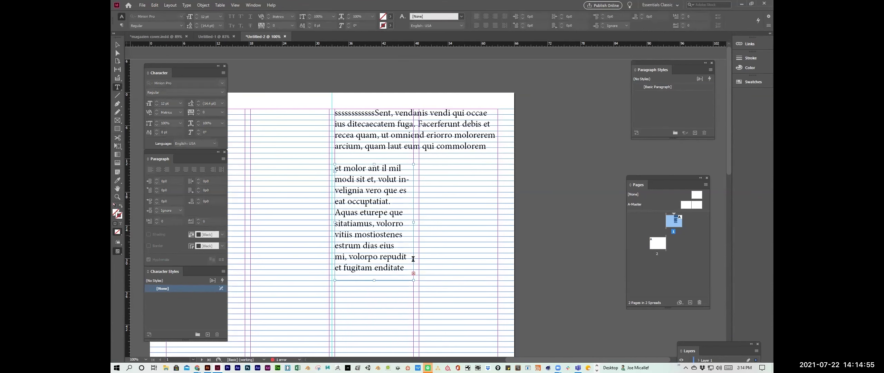
{"action": "key", "text": "Escape"}
{"action": "left_click", "coordinate": [413, 274]}
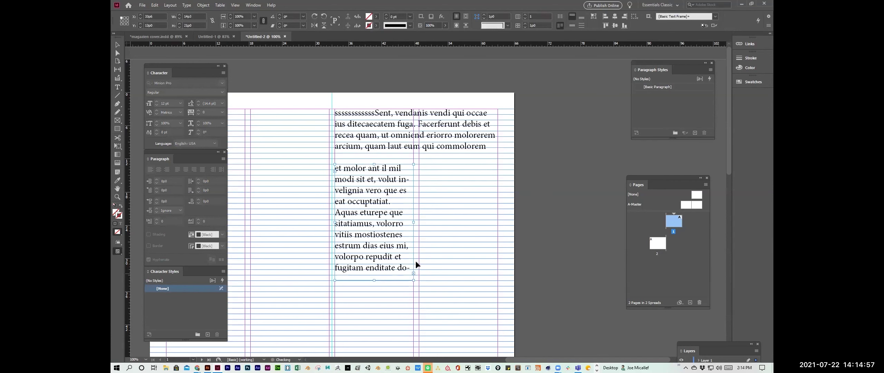
{"action": "left_click_drag", "start_coordinate": [487, 267], "coordinate": [419, 164]}
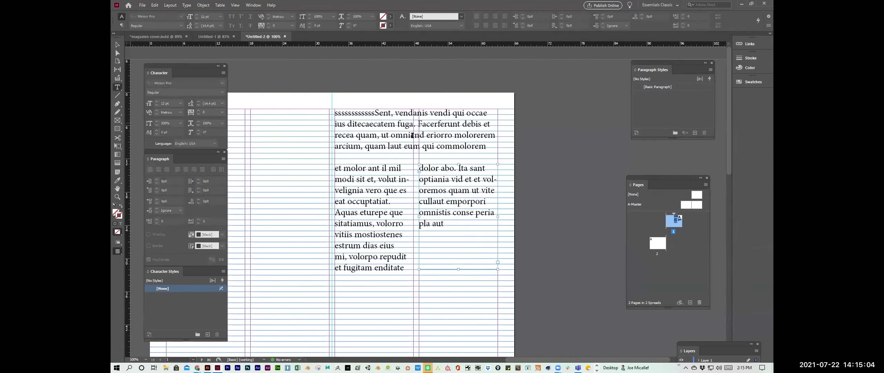
{"action": "left_click_drag", "start_coordinate": [487, 147], "coordinate": [313, 119]}
{"action": "left_click_drag", "start_coordinate": [410, 124], "coordinate": [325, 109]}
Step: Replace the opening words with a 'BRAND BOOK' heading enlarged to 48 pt, and hide the baseline grid
{"action": "type", "text": "BRAND BOOK"}
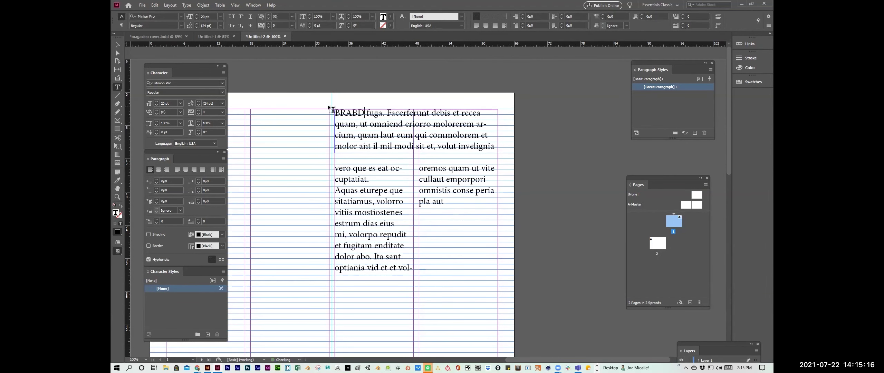
{"action": "key", "text": "shift+Home"}
{"action": "key", "text": "ctrl+shift+period"}
{"action": "key", "text": "ctrl+shift+period"}
{"action": "key", "text": "ctrl+shift+period"}
{"action": "key", "text": "ctrl+shift+period"}
{"action": "key", "text": "ctrl+shift+period"}
{"action": "key", "text": "ctrl+shift+period"}
{"action": "key", "text": "ctrl+shift+period"}
{"action": "key", "text": "ctrl+shift+period"}
{"action": "key", "text": "ctrl+shift+period"}
{"action": "key", "text": "ctrl+shift+period"}
{"action": "key", "text": "ctrl+shift+period"}
{"action": "key", "text": "ctrl+shift+period"}
{"action": "key", "text": "ctrl+shift+period"}
{"action": "key", "text": "ctrl+shift+period"}
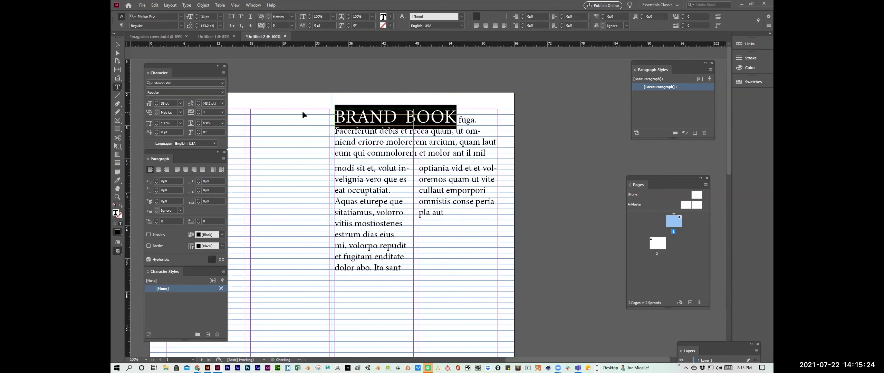
{"action": "key", "text": "ctrl+shift+period"}
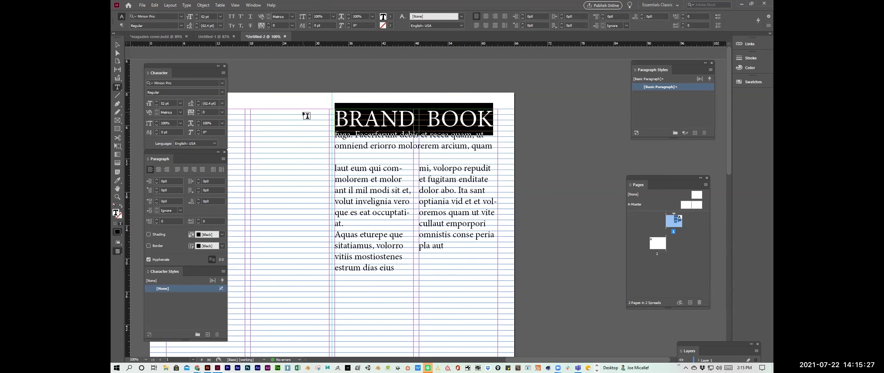
{"action": "key", "text": "Escape"}
{"action": "scroll", "coordinate": [306, 114], "scroll_direction": "down", "scroll_amount": 1}
{"action": "left_click", "coordinate": [117, 251]}
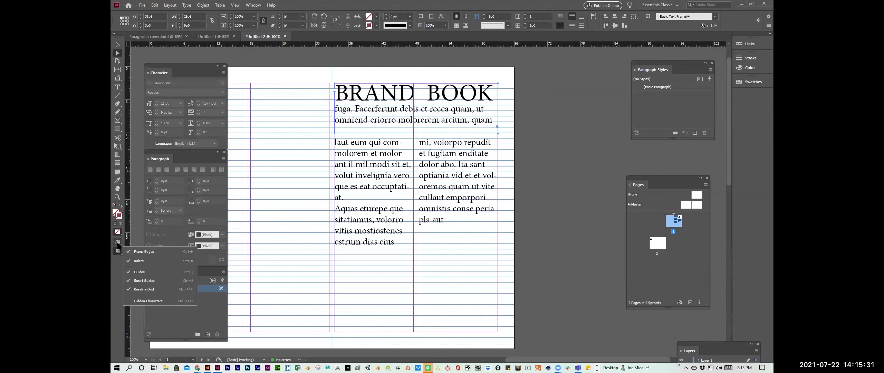
{"action": "left_click", "coordinate": [152, 289]}
Step: Move both body-text frames up to sit directly beneath the BRAND BOOK title
{"action": "left_click_drag", "start_coordinate": [455, 132], "coordinate": [457, 110]}
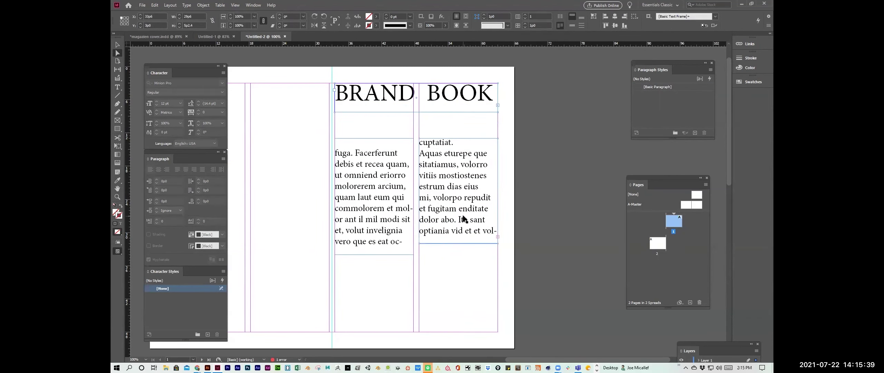
{"action": "left_click", "coordinate": [118, 44]}
{"action": "left_click_drag", "start_coordinate": [398, 231], "coordinate": [446, 183]}
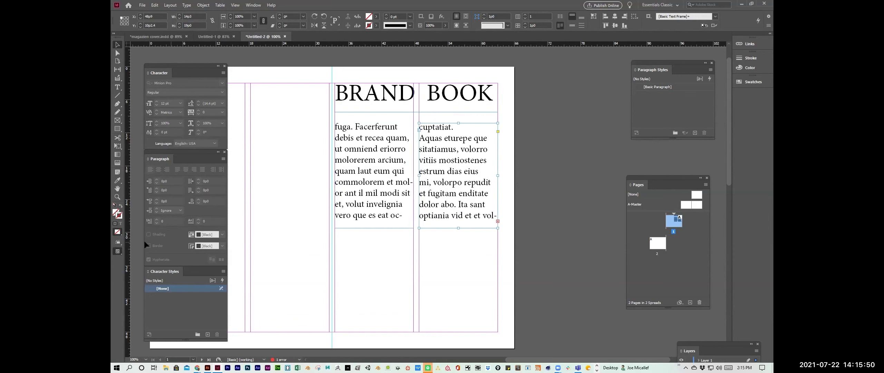
{"action": "key", "text": "ctrl+equal"}
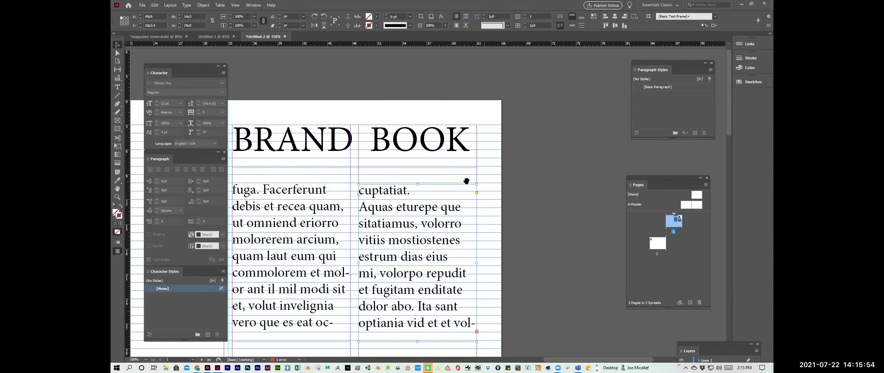
{"action": "left_click_drag", "start_coordinate": [462, 182], "coordinate": [513, 141]}
{"action": "left_click_drag", "start_coordinate": [446, 247], "coordinate": [446, 244]}
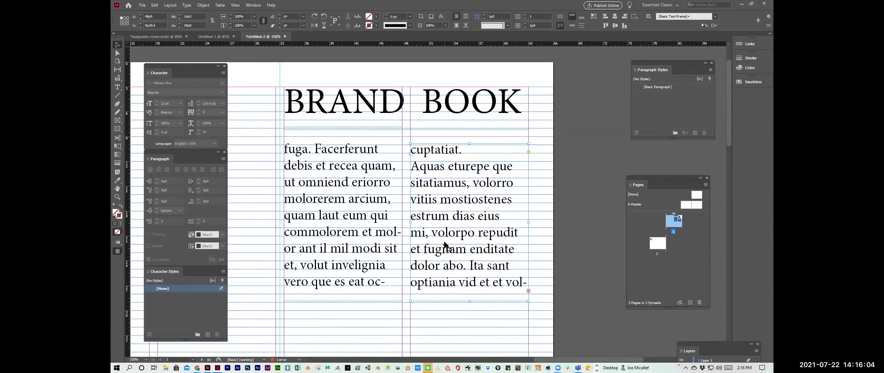
{"action": "left_click", "coordinate": [408, 105]}
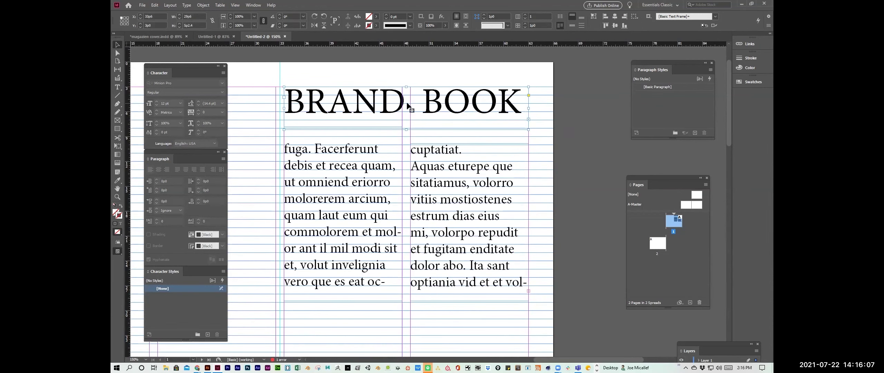
{"action": "left_click_drag", "start_coordinate": [445, 241], "coordinate": [445, 220]}
{"action": "key", "text": "Up"}
{"action": "key", "text": "Up"}
{"action": "key", "text": "Up"}
{"action": "key", "text": "Up"}
{"action": "key", "text": "Up"}
{"action": "key", "text": "Up"}
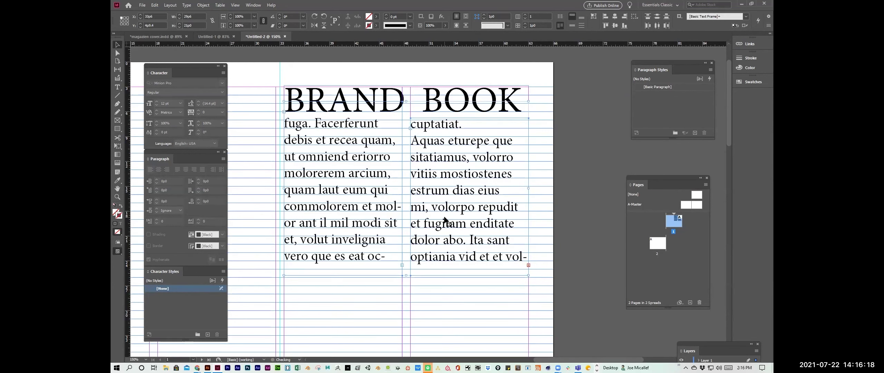
Step: Set the baseline grid preferences to light blue with a 3p0 start and adjusted increment
{"action": "key", "text": "ctrl+shift+a"}
{"action": "left_click", "coordinate": [142, 5]}
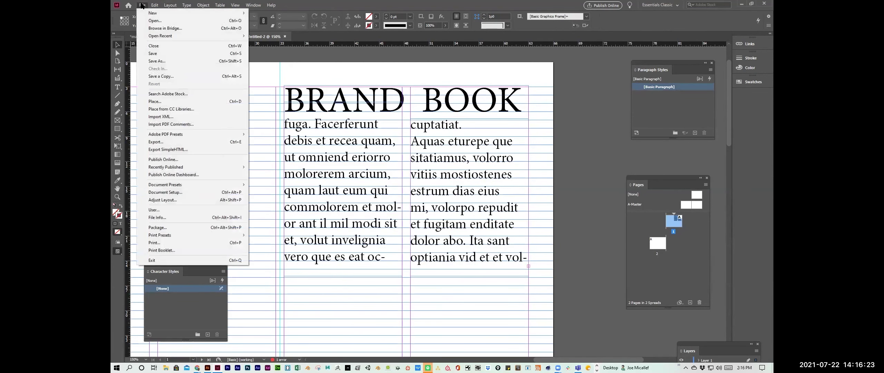
{"action": "mouse_move", "coordinate": [167, 3]}
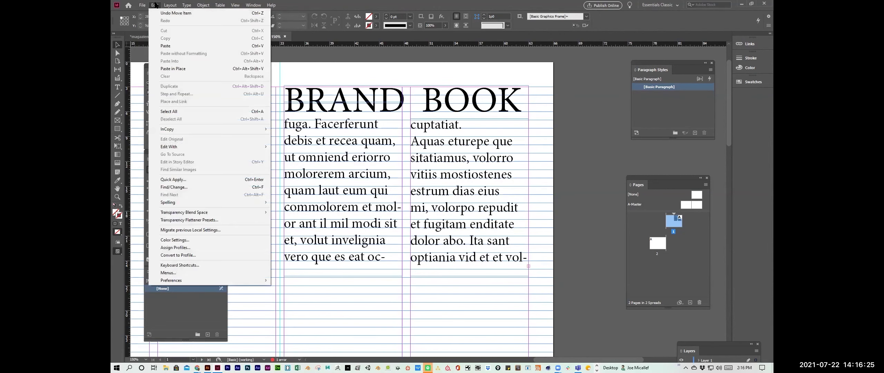
{"action": "mouse_move", "coordinate": [239, 281]}
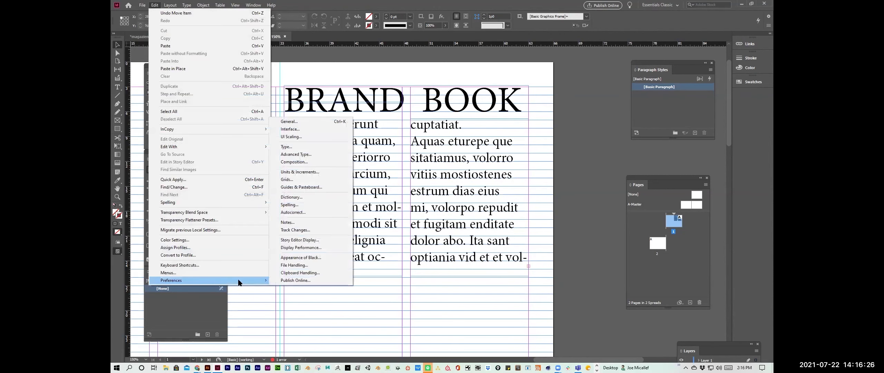
{"action": "left_click", "coordinate": [287, 179]}
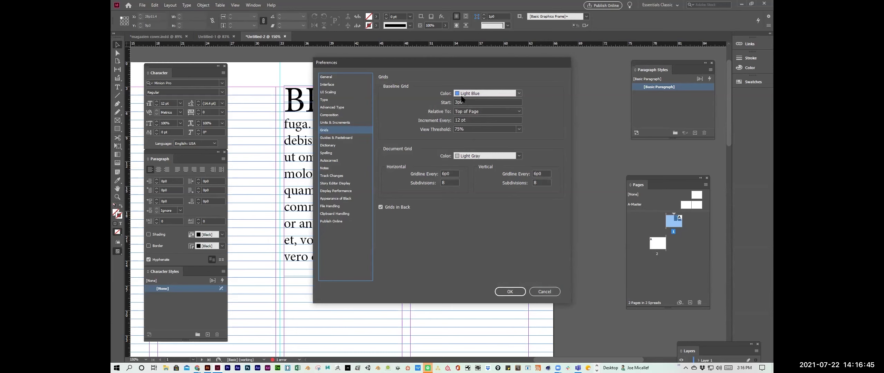
{"action": "left_click", "coordinate": [469, 120]}
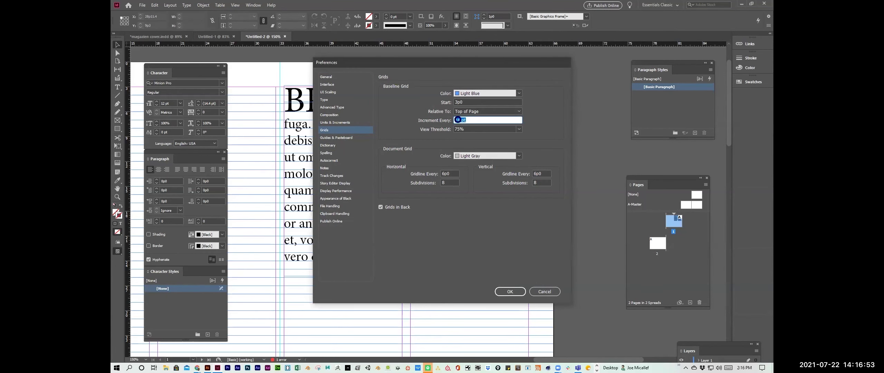
{"action": "key", "text": "Return"}
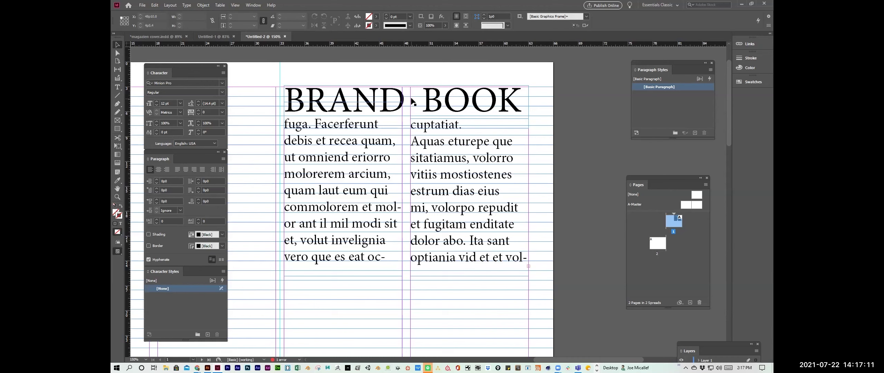
Step: Give the body-text frame a custom 14 pt baseline grid coloured ochre
{"action": "left_click", "coordinate": [186, 5]}
{"action": "key", "text": "ctrl+b"}
{"action": "left_click", "coordinate": [374, 131]}
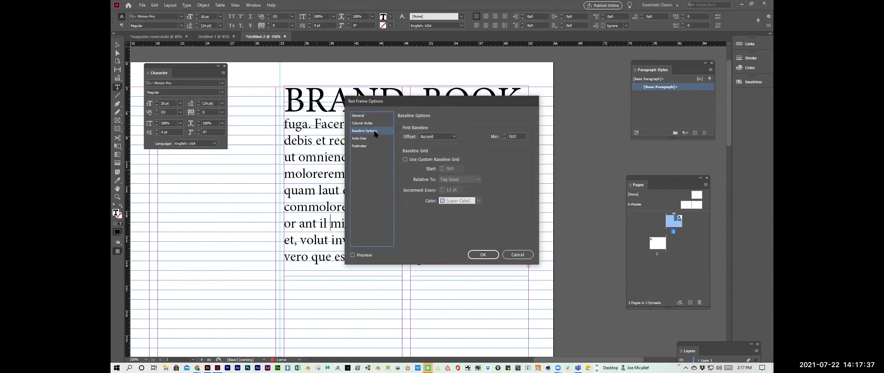
{"action": "left_click", "coordinate": [404, 159]}
{"action": "left_click", "coordinate": [448, 190]}
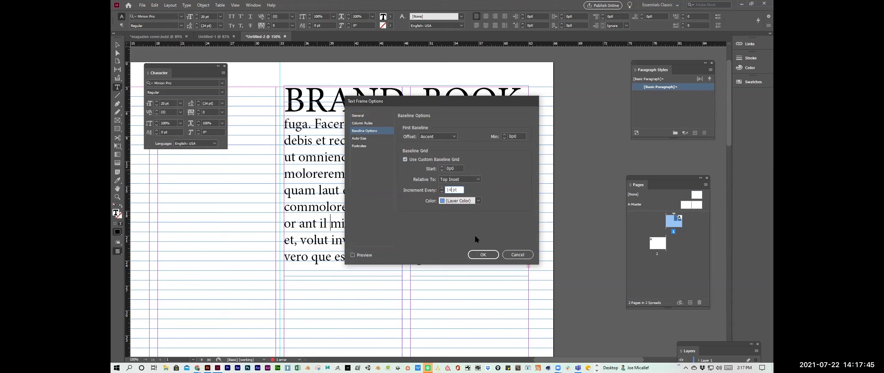
{"action": "left_click", "coordinate": [463, 201]}
{"action": "left_click", "coordinate": [463, 185]}
{"action": "left_click", "coordinate": [484, 254]}
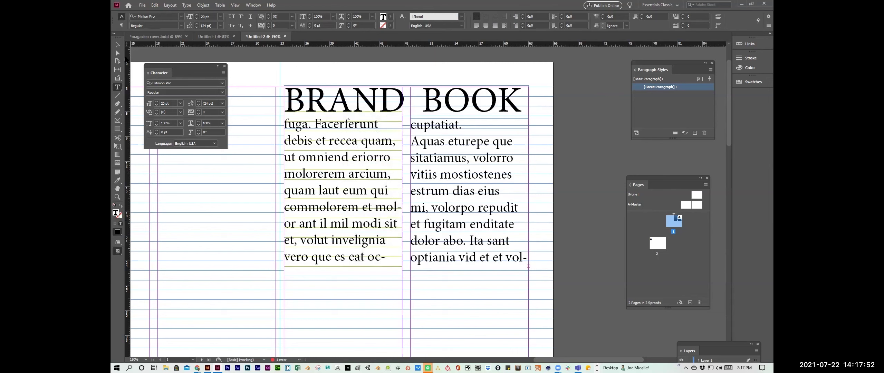
{"action": "left_click", "coordinate": [118, 44]}
Step: Reposition the left and right body-text frames just below the BRAND BOOK heading
{"action": "left_click_drag", "start_coordinate": [355, 207], "coordinate": [323, 242]}
{"action": "left_click", "coordinate": [116, 241]}
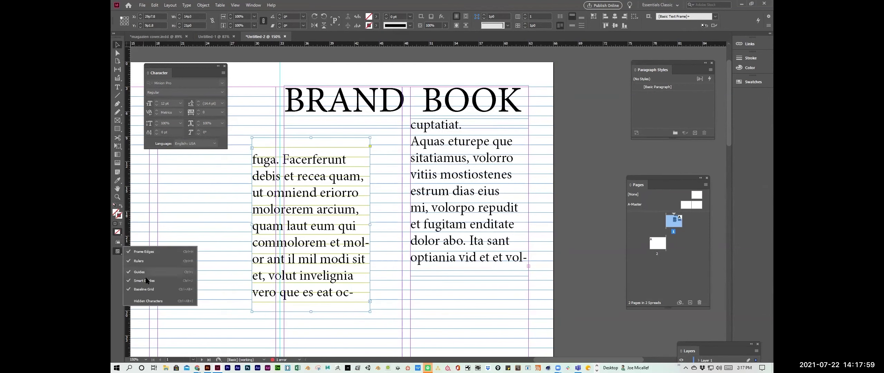
{"action": "left_click", "coordinate": [145, 289]}
{"action": "left_click", "coordinate": [118, 243]}
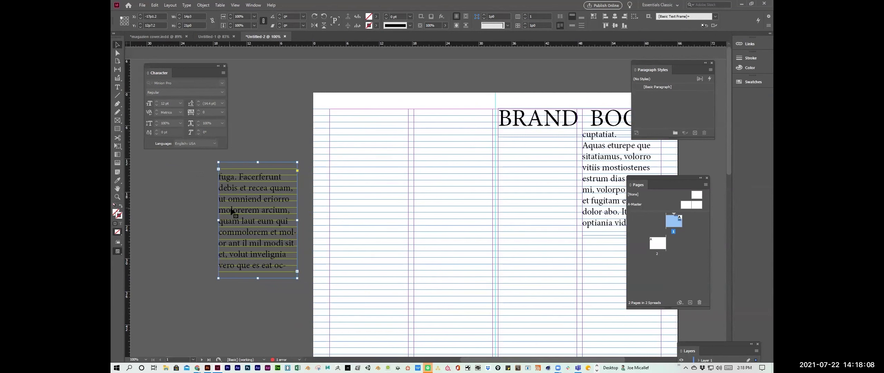
{"action": "left_click_drag", "start_coordinate": [237, 222], "coordinate": [506, 205]}
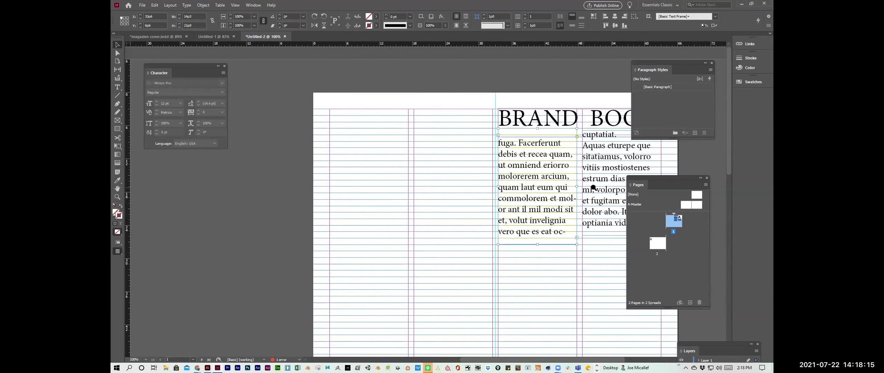
{"action": "scroll", "coordinate": [601, 193], "scroll_direction": "right", "scroll_amount": 4}
{"action": "left_click_drag", "start_coordinate": [485, 213], "coordinate": [486, 219]}
Step: Select the body text in both columns and zoom in to 125%
{"action": "double_click", "coordinate": [441, 212]}
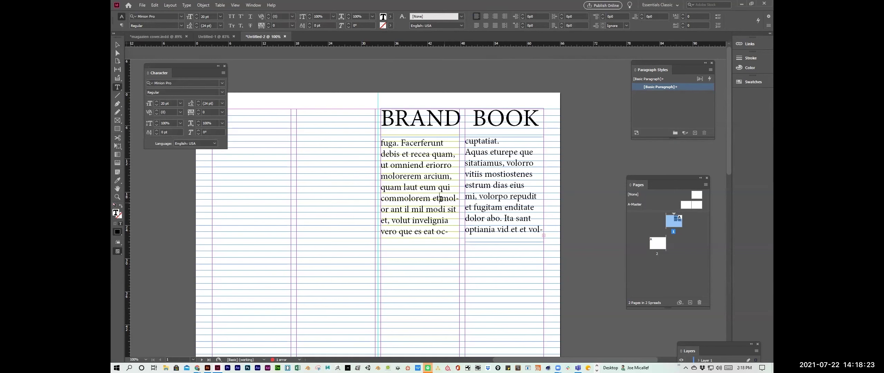
{"action": "key", "text": "ctrl+a"}
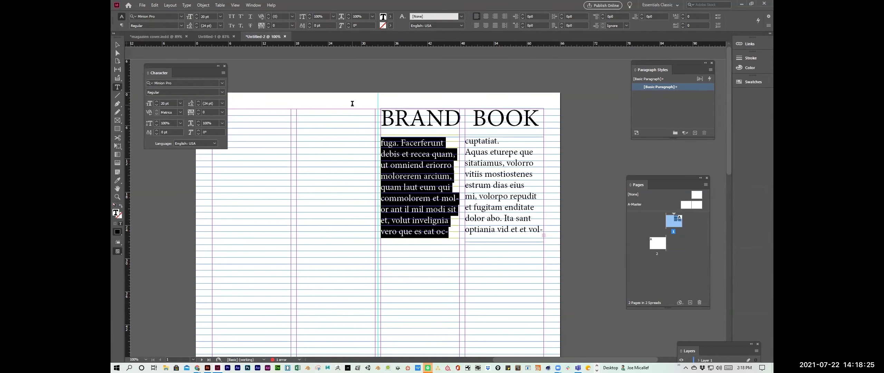
{"action": "left_click", "coordinate": [381, 151]}
{"action": "left_click_drag", "start_coordinate": [381, 143], "coordinate": [553, 229]}
{"action": "key", "text": "ctrl+equal"}
{"action": "left_click", "coordinate": [387, 179]}
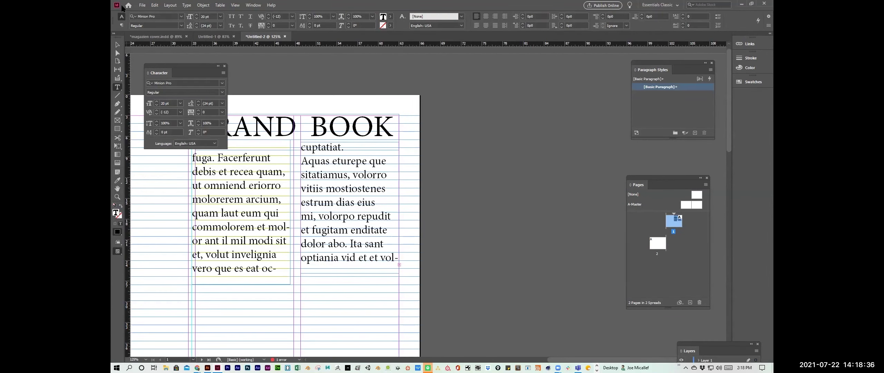
{"action": "left_click", "coordinate": [117, 44]}
{"action": "left_click", "coordinate": [326, 181]}
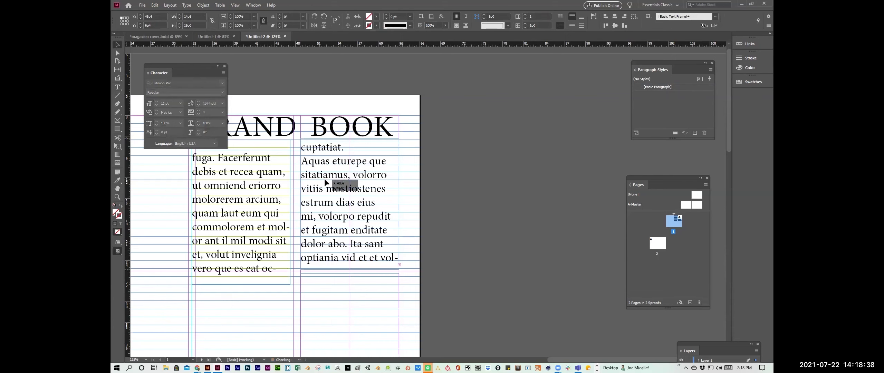
{"action": "double_click", "coordinate": [325, 179]}
{"action": "key", "text": "ctrl+a"}
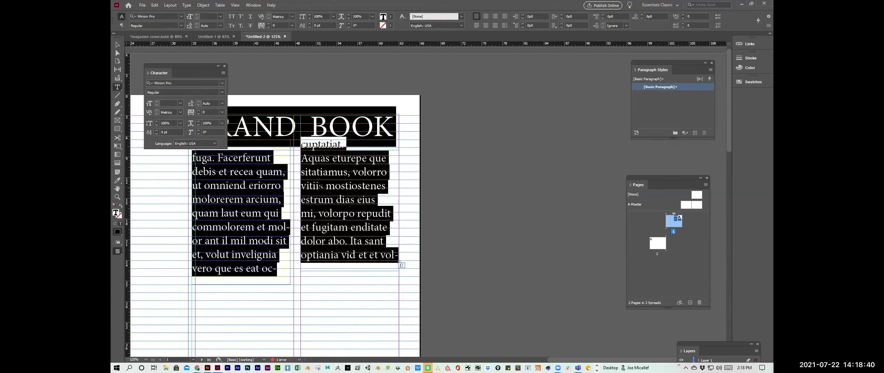
{"action": "left_click", "coordinate": [320, 187]}
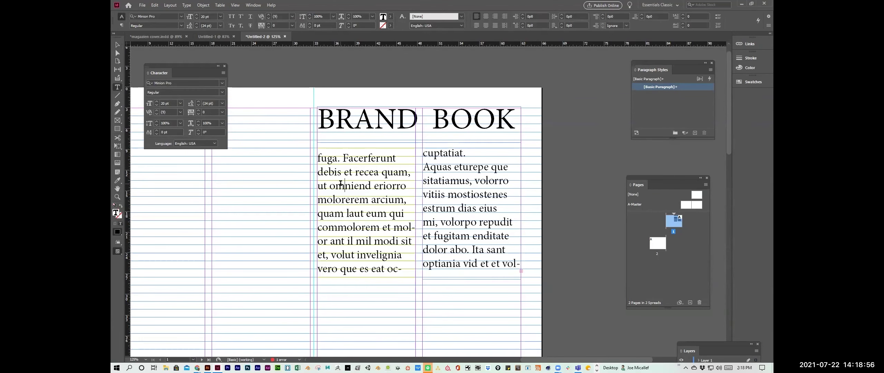
Step: Set the leading of all body text to 28 pt
{"action": "key", "text": "ctrl+a"}
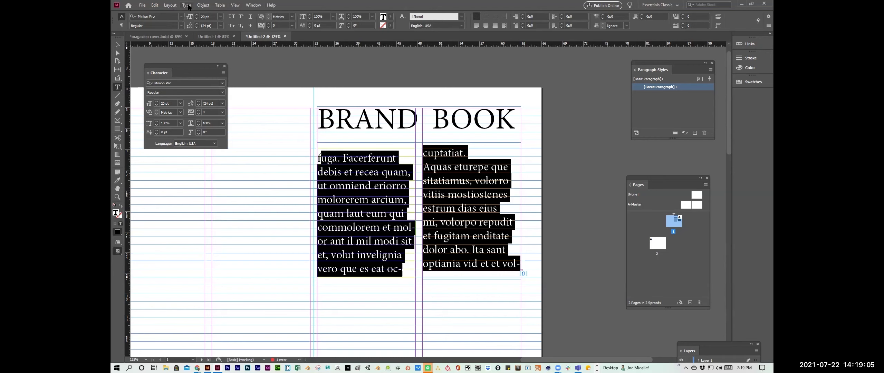
{"action": "left_click", "coordinate": [203, 26]}
{"action": "type", "text": "28"}
{"action": "key", "text": "Return"}
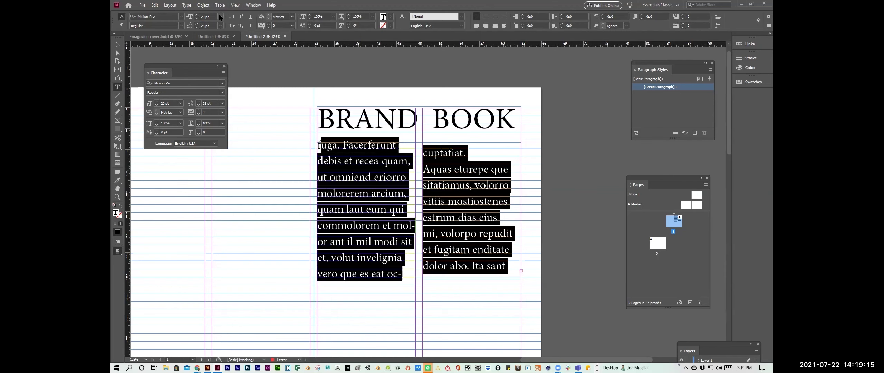
{"action": "left_click", "coordinate": [565, 211]}
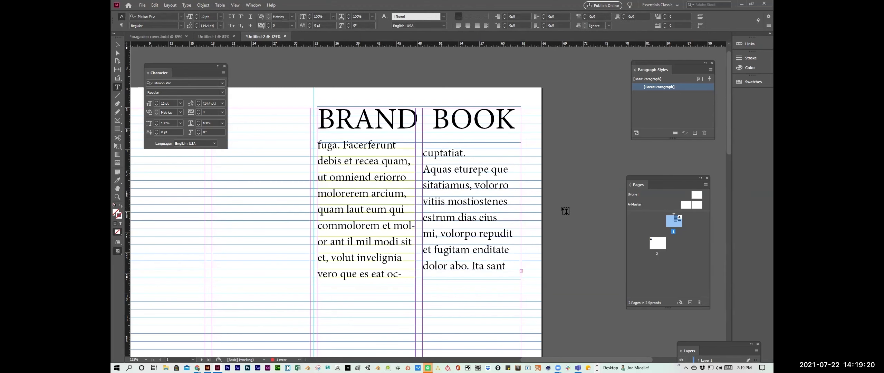
Step: Set the whole story's font size to 14 pt
{"action": "left_click_drag", "start_coordinate": [319, 145], "coordinate": [502, 295]}
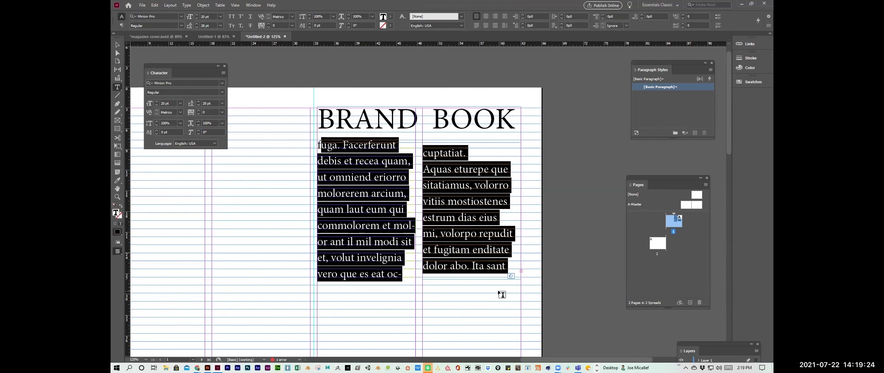
{"action": "left_click", "coordinate": [327, 194]}
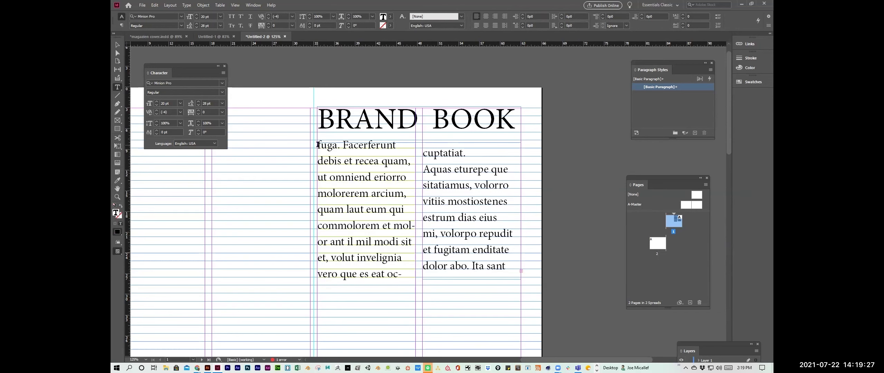
{"action": "key", "text": "ctrl+a"}
{"action": "left_click", "coordinate": [207, 16]}
{"action": "type", "text": "14"}
{"action": "key", "text": "Return"}
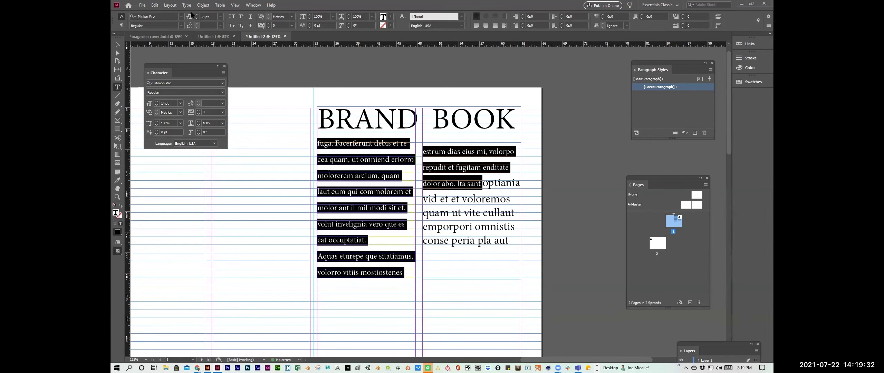
{"action": "left_click", "coordinate": [366, 210]}
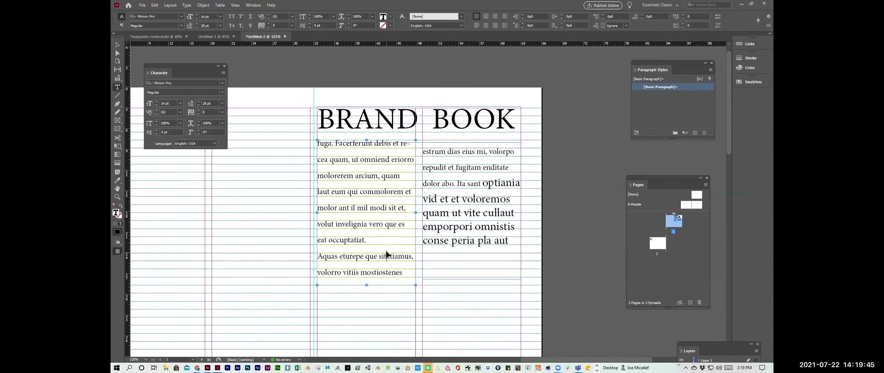
Step: Open the Paragraph and Character Styles panels, then try 14 pt leading and revert to 28 pt
{"action": "key", "text": "ctrl+a"}
{"action": "left_click", "coordinate": [316, 148]}
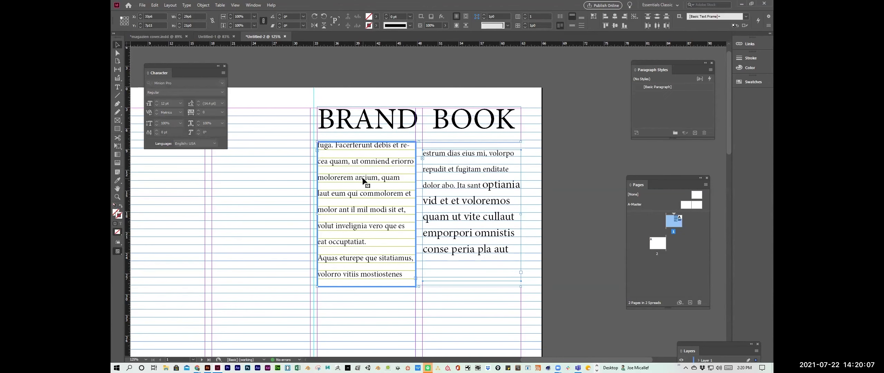
{"action": "key", "text": "ctrl+alt+t"}
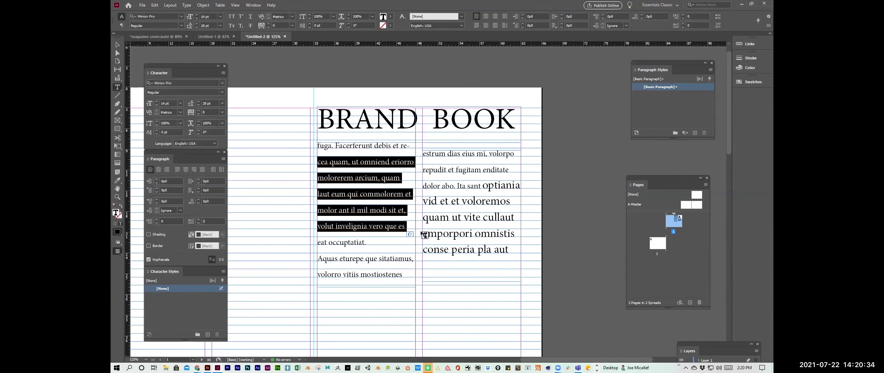
{"action": "key", "text": "ctrl+a"}
{"action": "left_click_drag", "start_coordinate": [510, 254], "coordinate": [307, 138]}
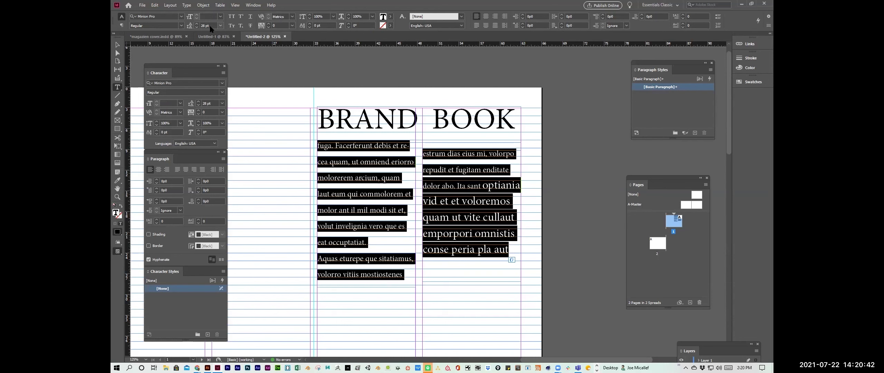
{"action": "left_click", "coordinate": [206, 26]}
{"action": "type", "text": "14"}
{"action": "key", "text": "Return"}
{"action": "left_click", "coordinate": [449, 224]}
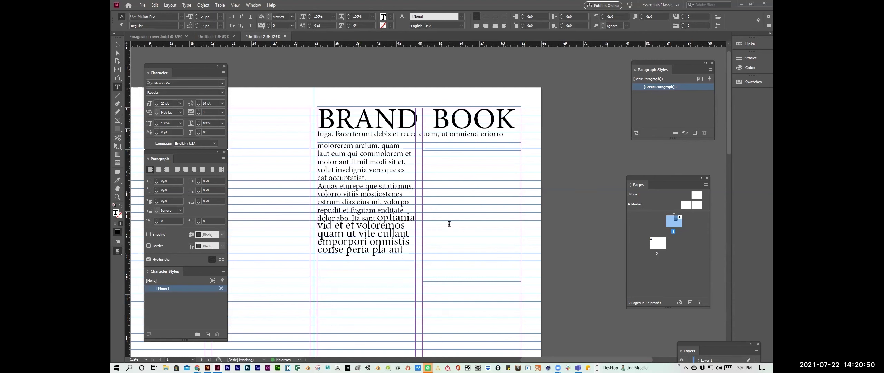
{"action": "key", "text": "ctrl+z"}
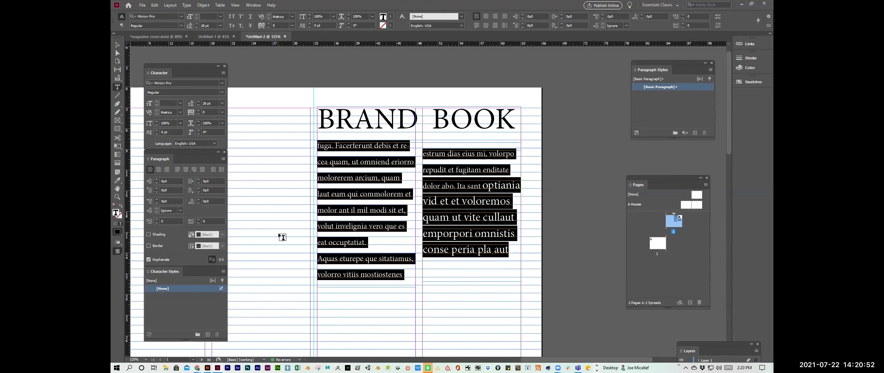
{"action": "left_click", "coordinate": [117, 129]}
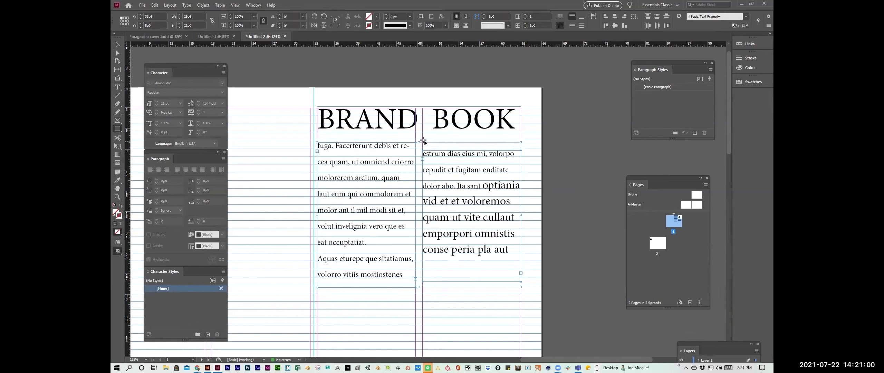
Step: Draw a green-filled rectangle over the right column under BOOK and select it
{"action": "left_click_drag", "start_coordinate": [423, 140], "coordinate": [521, 220]}
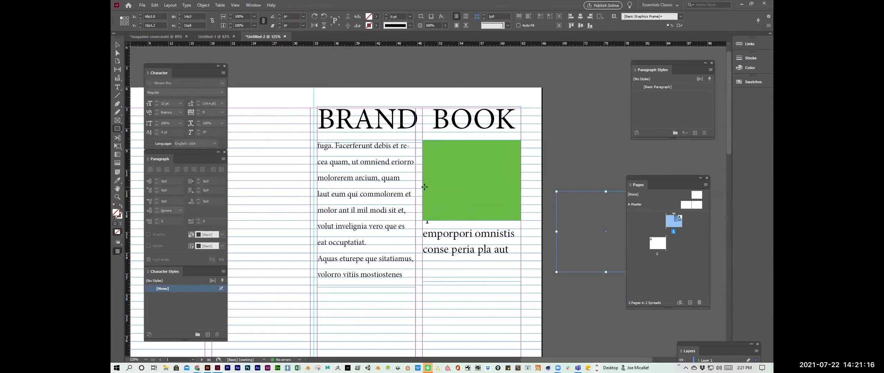
{"action": "key", "text": "v"}
{"action": "left_click", "coordinate": [424, 142]}
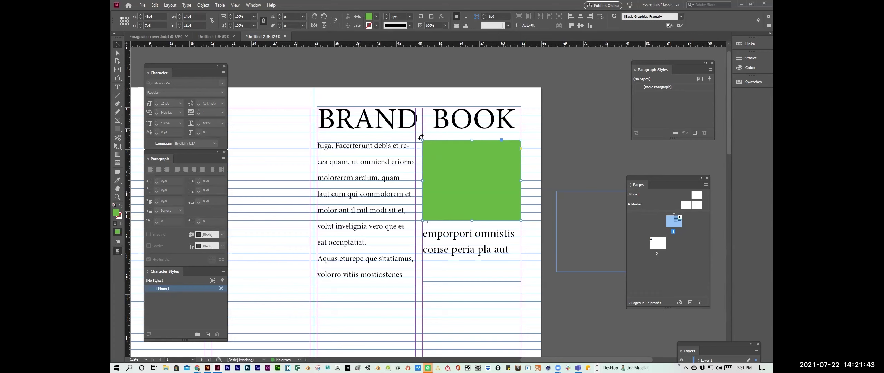
Step: Choose the Pure Energy, timesheet, vacation and other form PDFs from the Desktop for placing
{"action": "key", "text": "ctrl+d"}
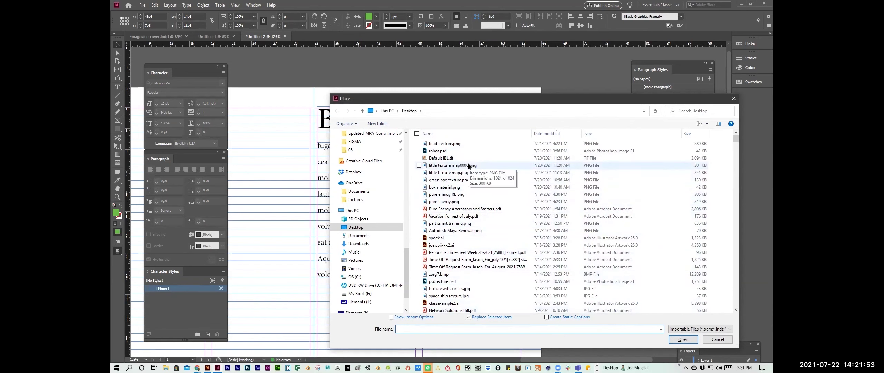
{"action": "left_click", "coordinate": [476, 253]}
{"action": "left_click", "coordinate": [468, 267], "text": "shift"}
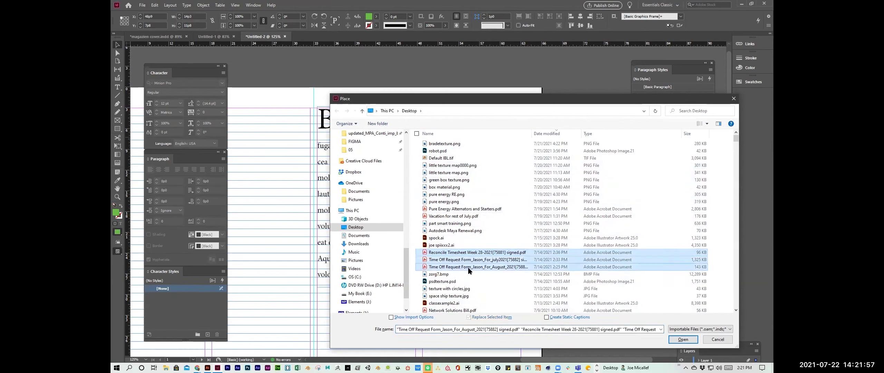
{"action": "left_click", "coordinate": [465, 209], "text": "ctrl"}
{"action": "left_click", "coordinate": [454, 217], "text": "ctrl"}
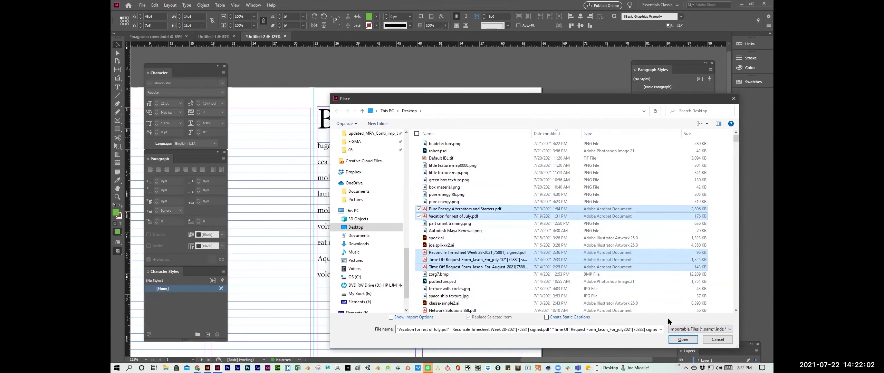
Step: Place five PDFs, including the Pure Energy flyer, into frames on page 1's two left columns, then zoom to 100%
{"action": "left_click", "coordinate": [683, 339]}
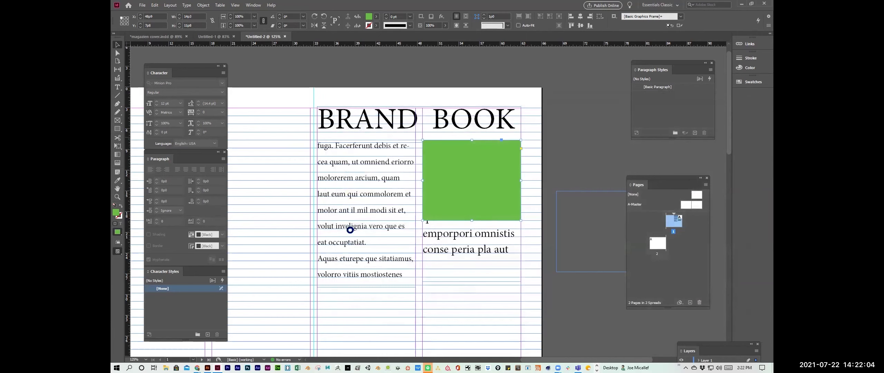
{"action": "scroll", "coordinate": [277, 206], "scroll_direction": "left", "scroll_amount": 5}
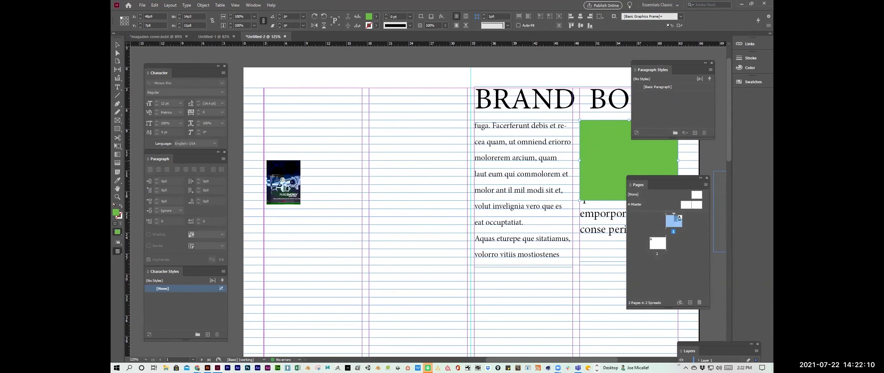
{"action": "key", "text": "Right"}
{"action": "key", "text": "Right"}
{"action": "key", "text": "Right"}
{"action": "key", "text": "Right"}
{"action": "key", "text": "Right"}
{"action": "key", "text": "Right"}
{"action": "key", "text": "Right"}
{"action": "key", "text": "Right"}
{"action": "key", "text": "Right"}
{"action": "key", "text": "Right"}
{"action": "key", "text": "Right"}
{"action": "key", "text": "Right"}
{"action": "key", "text": "Right"}
{"action": "key", "text": "Right"}
{"action": "key", "text": "Right"}
{"action": "key", "text": "Right"}
{"action": "key", "text": "Right"}
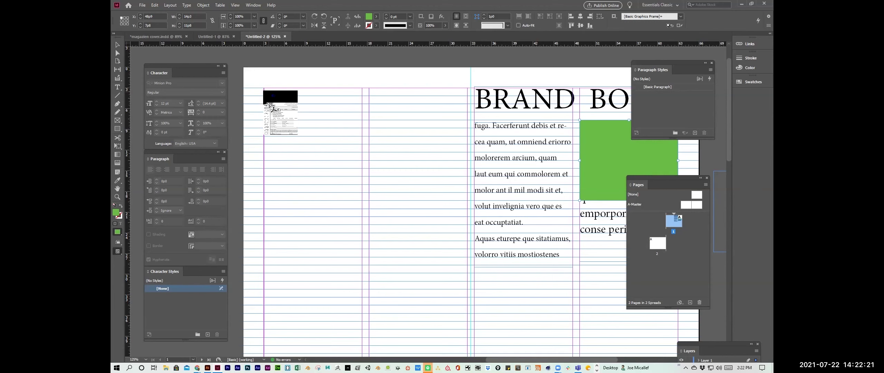
{"action": "left_click_drag", "start_coordinate": [264, 88], "coordinate": [354, 178]}
{"action": "left_click_drag", "start_coordinate": [369, 89], "coordinate": [434, 184]}
{"action": "left_click_drag", "start_coordinate": [265, 193], "coordinate": [314, 289]}
{"action": "left_click_drag", "start_coordinate": [369, 192], "coordinate": [369, 193]}
{"action": "left_click", "coordinate": [266, 297]}
{"action": "key", "text": "ctrl+1"}
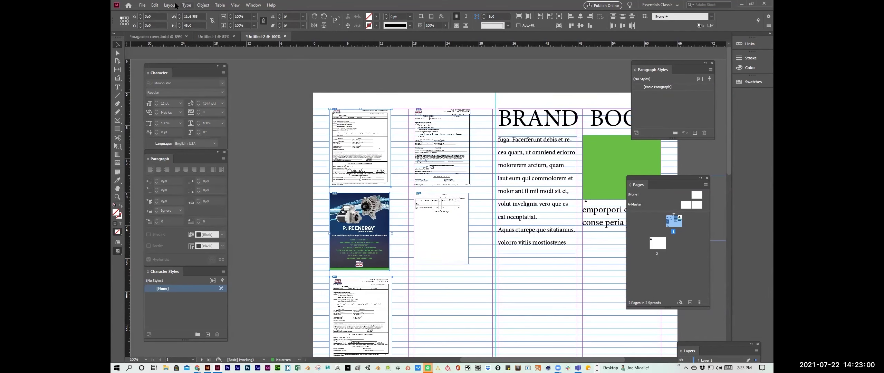
Step: Bring up the Align panel with its extra alignment options
{"action": "left_click", "coordinate": [155, 5]}
{"action": "left_click", "coordinate": [157, 5]}
{"action": "left_click", "coordinate": [157, 6]}
{"action": "mouse_move", "coordinate": [176, 7]}
{"action": "mouse_move", "coordinate": [204, 4]}
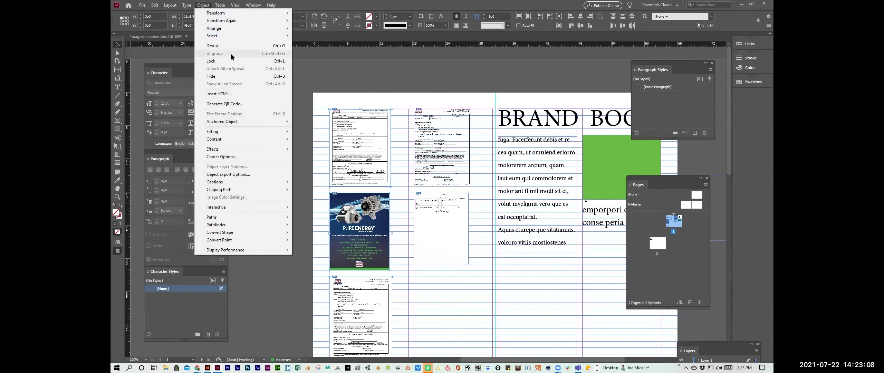
{"action": "mouse_move", "coordinate": [253, 5]}
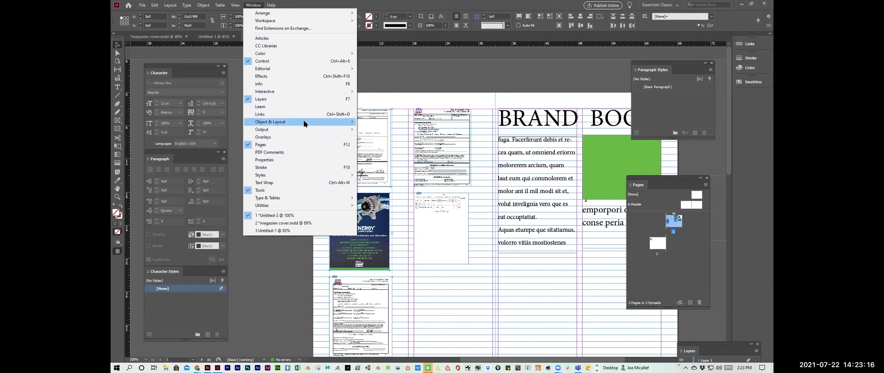
{"action": "mouse_move", "coordinate": [306, 122]}
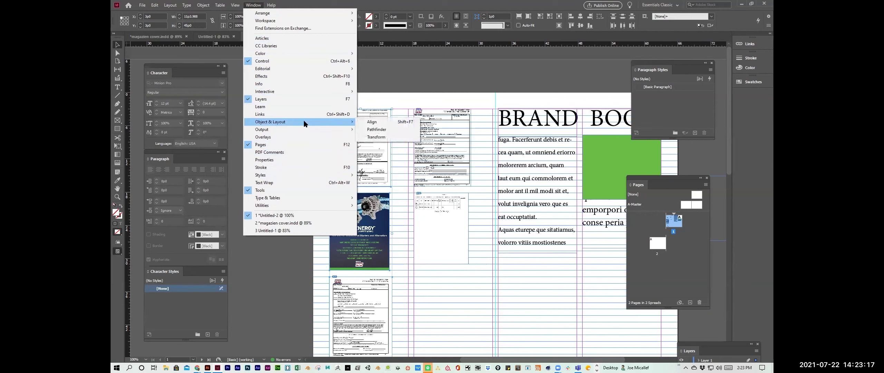
{"action": "left_click", "coordinate": [386, 124]}
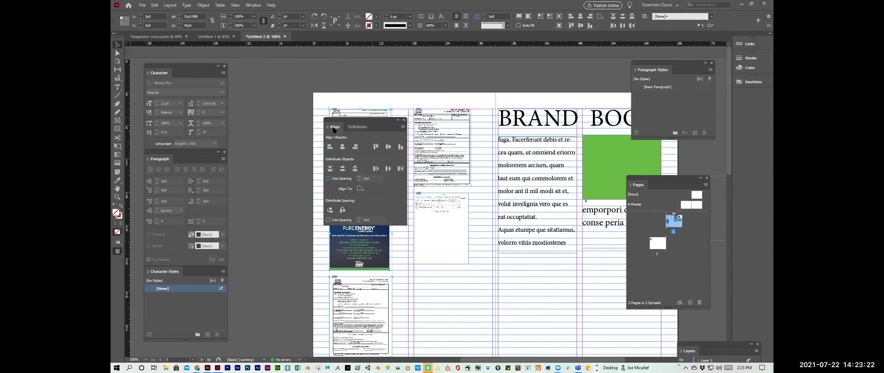
{"action": "left_click", "coordinate": [403, 127]}
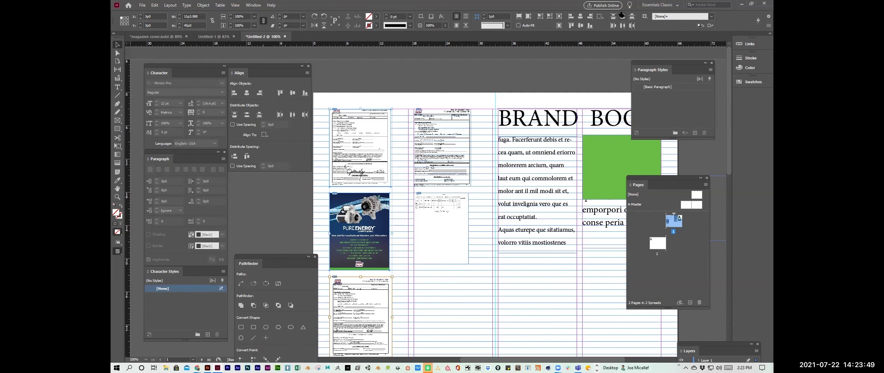
Step: Align the left column of three images horizontally centred relative to the spread
{"action": "key", "text": "ctrl+shift+a"}
{"action": "left_click", "coordinate": [264, 135]}
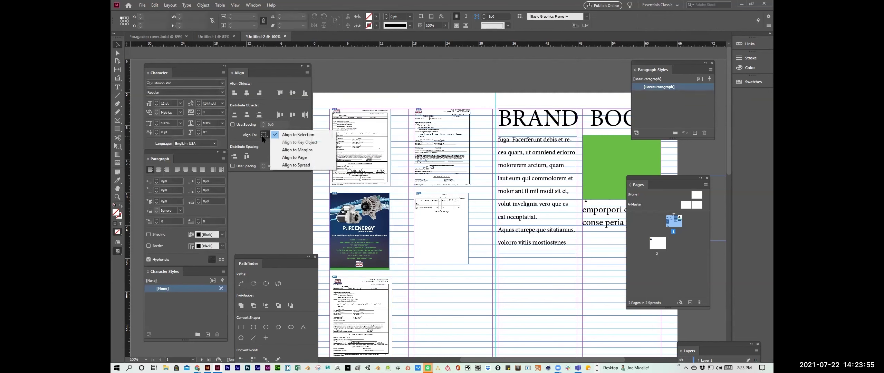
{"action": "left_click", "coordinate": [286, 150]}
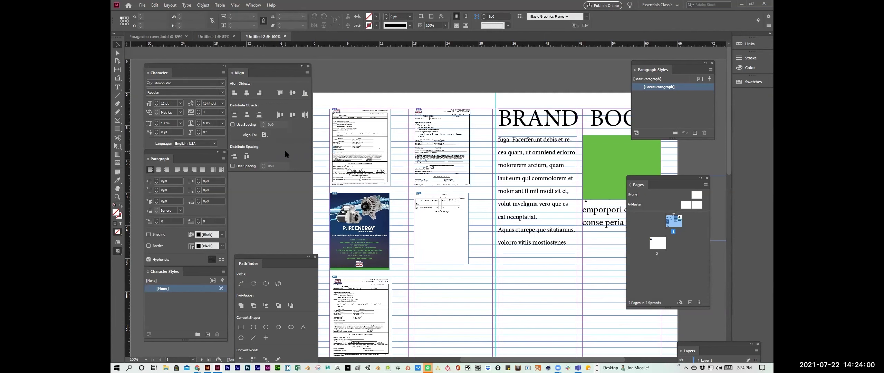
{"action": "left_click", "coordinate": [359, 146]}
{"action": "left_click", "coordinate": [376, 223], "text": "shift"}
{"action": "left_click", "coordinate": [377, 304], "text": "shift"}
{"action": "left_click", "coordinate": [264, 135]}
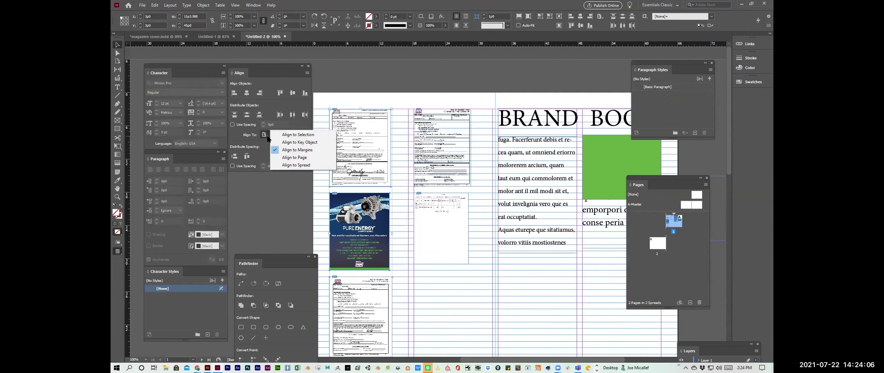
{"action": "left_click", "coordinate": [288, 166]}
{"action": "left_click", "coordinate": [264, 135]}
{"action": "left_click", "coordinate": [294, 158]}
{"action": "left_click", "coordinate": [247, 92]}
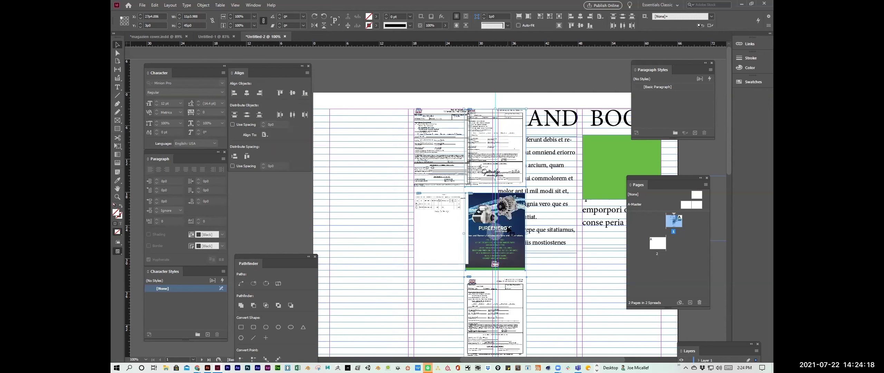
Step: Move the left and right image columns into place beside the BRAND BOOK text
{"action": "left_click_drag", "start_coordinate": [508, 229], "coordinate": [381, 207]}
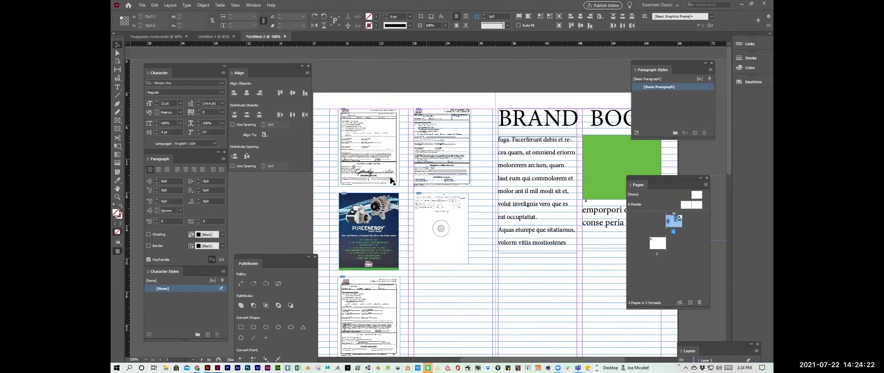
{"action": "left_click", "coordinate": [416, 222]}
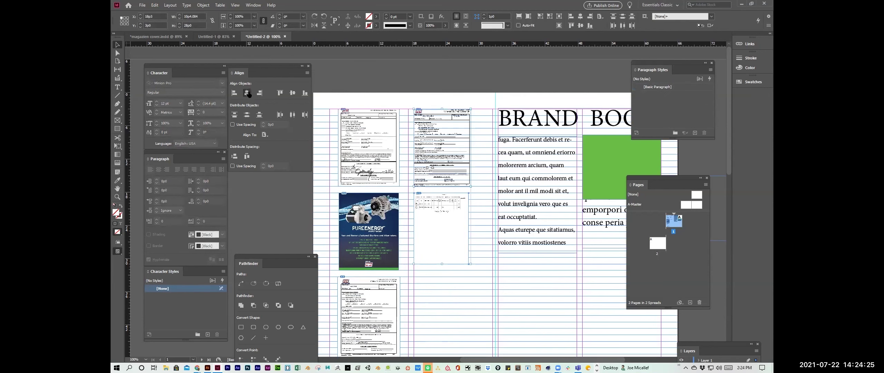
{"action": "mouse_move", "coordinate": [442, 169]}
{"action": "left_mouse_down"}
{"action": "mouse_move", "coordinate": [483, 170]}
{"action": "mouse_move", "coordinate": [453, 161]}
{"action": "left_mouse_up"}
{"action": "left_click", "coordinate": [430, 82]}
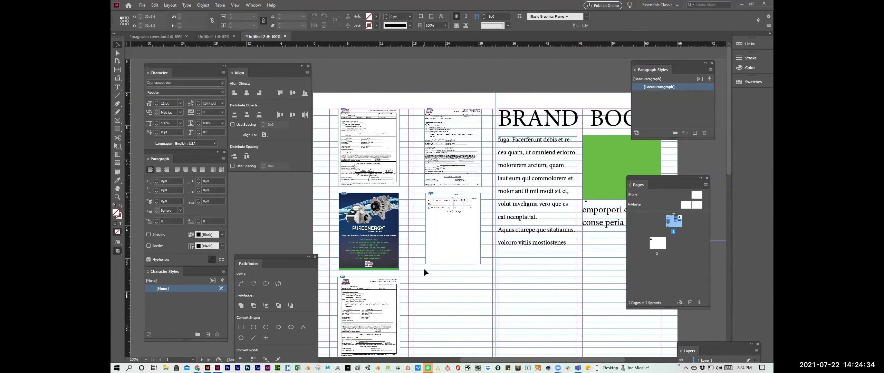
Step: Zoom in and move the time-off form into the right column
{"action": "left_click", "coordinate": [470, 258]}
{"action": "scroll", "coordinate": [519, 211], "scroll_direction": "left", "scroll_amount": 3}
{"action": "scroll", "coordinate": [484, 225], "scroll_direction": "down", "scroll_amount": 3}
{"action": "left_click", "coordinate": [391, 255]}
{"action": "left_click_drag", "start_coordinate": [392, 255], "coordinate": [503, 235]}
{"action": "left_click", "coordinate": [350, 217]}
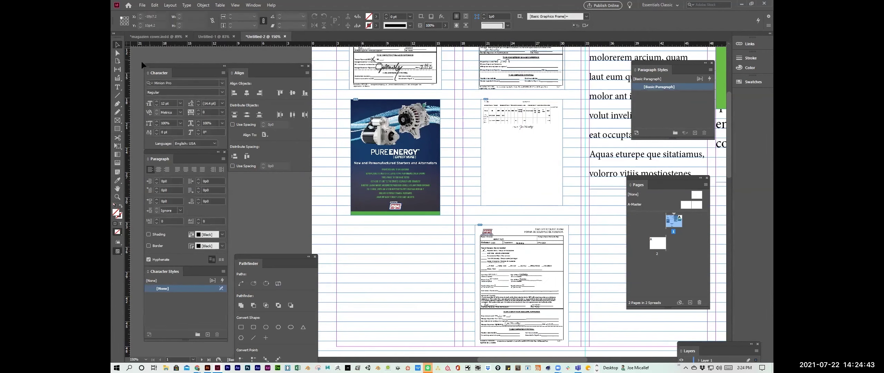
Step: Add a 10 pt 'Caption' frame under the Pure Energy ad, move the time-off form back below, and zoom to 100%
{"action": "key", "text": "t"}
{"action": "left_click_drag", "start_coordinate": [352, 226], "coordinate": [437, 244]}
{"action": "type", "text": "Caption"}
{"action": "key", "text": "ctrl+a"}
{"action": "key", "text": "ctrl+shift+comma"}
{"action": "key", "text": "ctrl+shift+comma"}
{"action": "key", "text": "ctrl+shift+comma"}
{"action": "key", "text": "ctrl+shift+comma"}
{"action": "key", "text": "ctrl+shift+period"}
{"action": "key", "text": "ctrl+shift+period"}
{"action": "key", "text": "ctrl+shift+period"}
{"action": "key", "text": "Escape"}
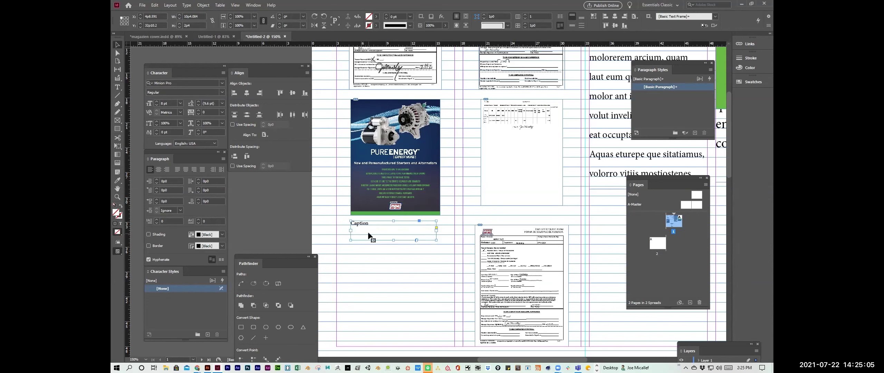
{"action": "left_click", "coordinate": [410, 300]}
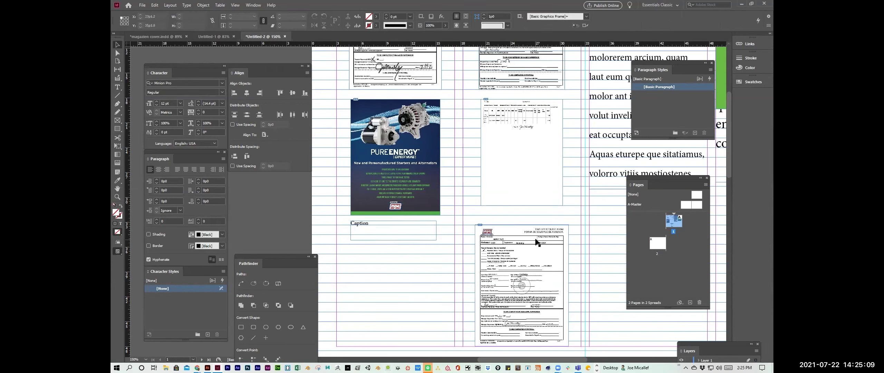
{"action": "left_click_drag", "start_coordinate": [537, 240], "coordinate": [410, 248]}
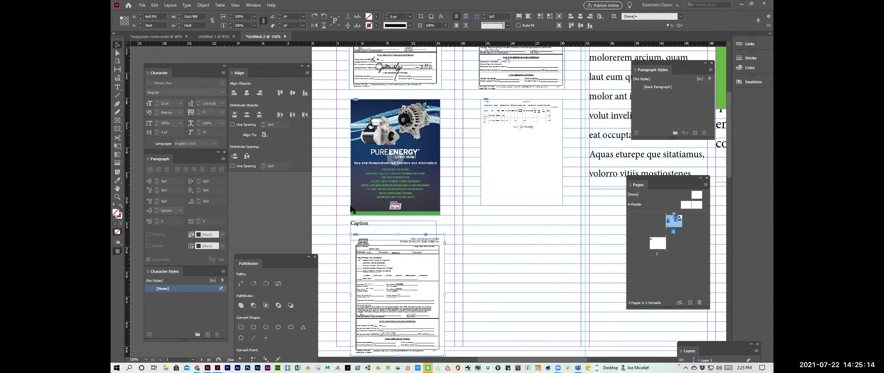
{"action": "left_click", "coordinate": [367, 223]}
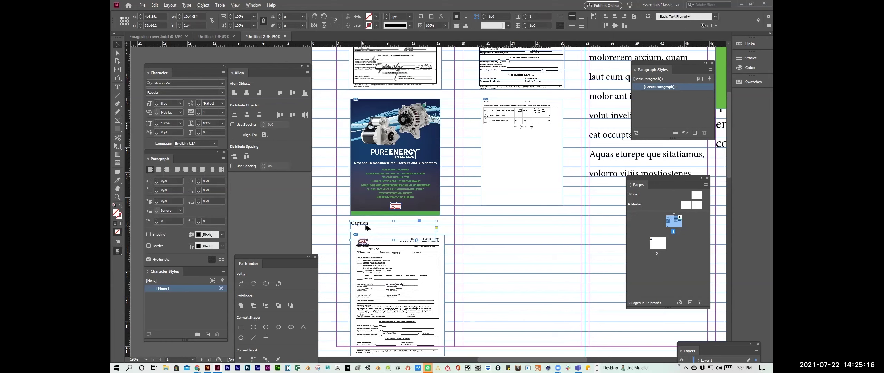
{"action": "key", "text": "ctrl+1"}
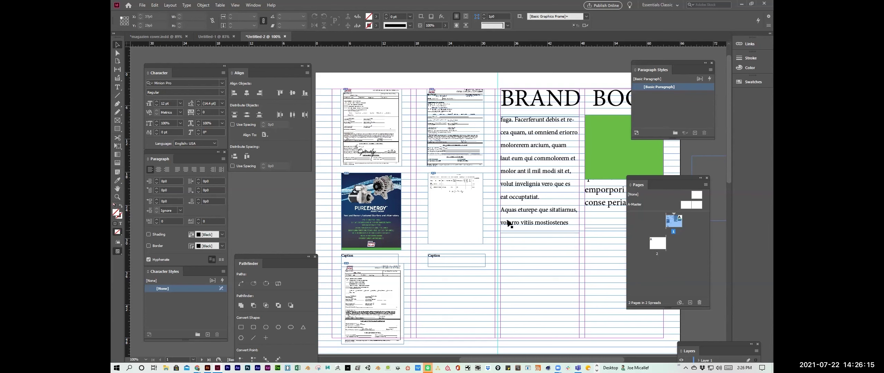
Step: Move the floating panels off the page and switch to the JOE'S PIZZA Illustrator document
{"action": "scroll", "coordinate": [557, 235], "scroll_direction": "right", "scroll_amount": 1}
{"action": "scroll", "coordinate": [557, 235], "scroll_direction": "down", "scroll_amount": 2}
{"action": "scroll", "coordinate": [557, 236], "scroll_direction": "right", "scroll_amount": 2}
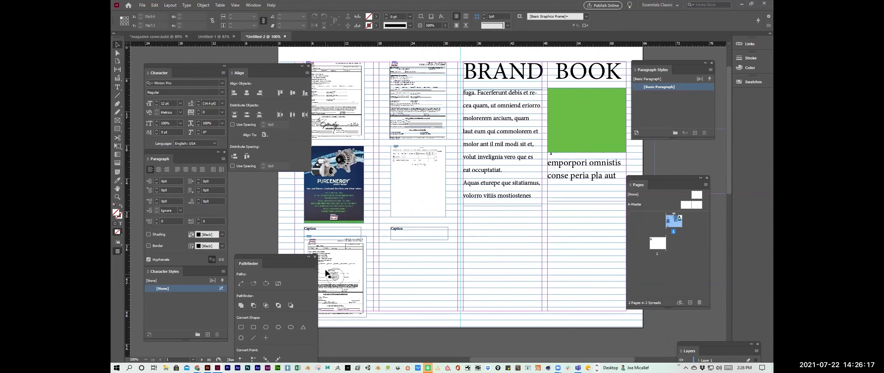
{"action": "left_click_drag", "start_coordinate": [269, 263], "coordinate": [205, 253]}
{"action": "left_click_drag", "start_coordinate": [255, 68], "coordinate": [244, 62]}
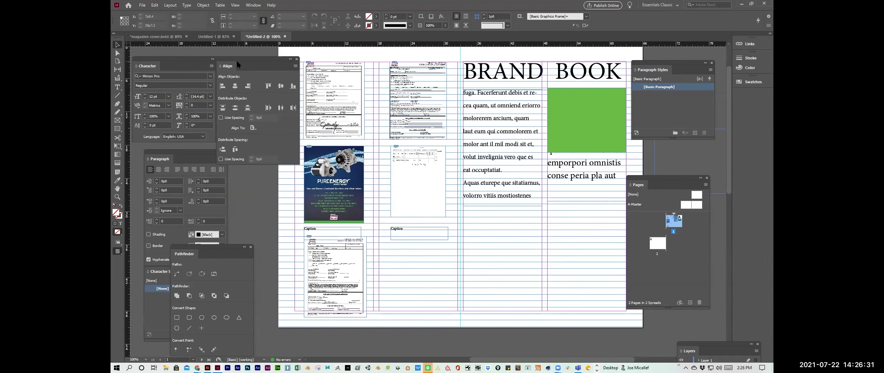
{"action": "key", "text": "alt+Tab"}
Step: Browse Illustrator's Object > Path commands, place Lorem ipsum placeholder text below the artboard, and return to InDesign
{"action": "left_click", "coordinate": [171, 5]}
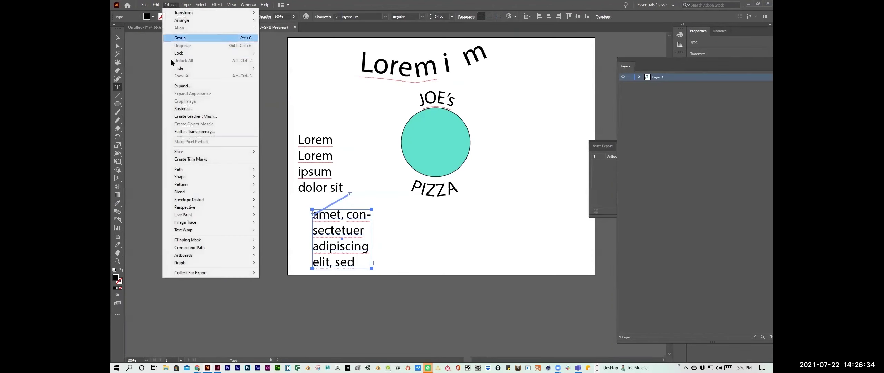
{"action": "mouse_move", "coordinate": [180, 170]}
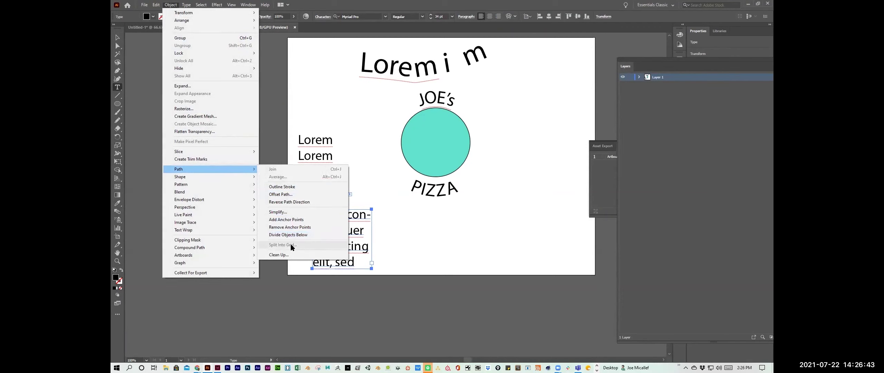
{"action": "left_click", "coordinate": [399, 283]}
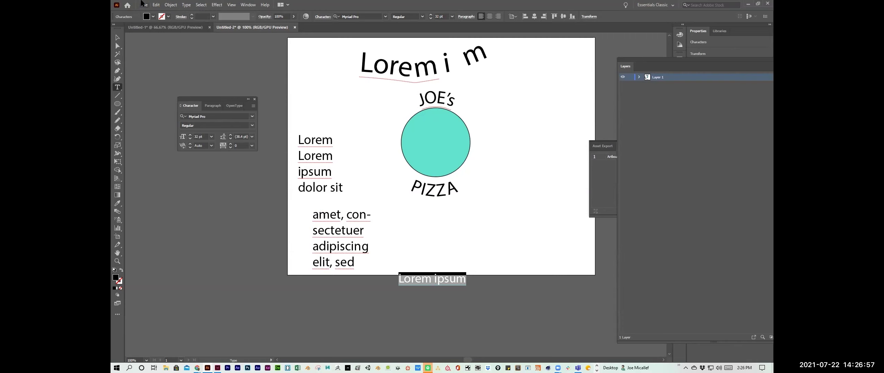
{"action": "key", "text": "alt+Tab"}
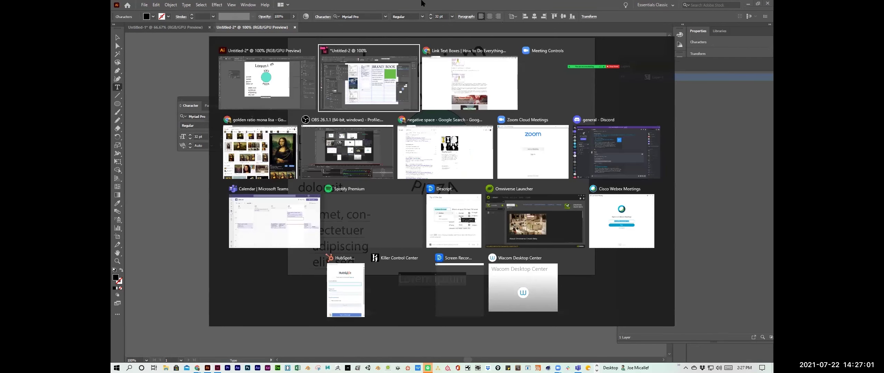
Step: Bring the InDesign brand book forward and dock the Align panel alongside the Pathfinder panel
{"action": "left_click", "coordinate": [367, 78]}
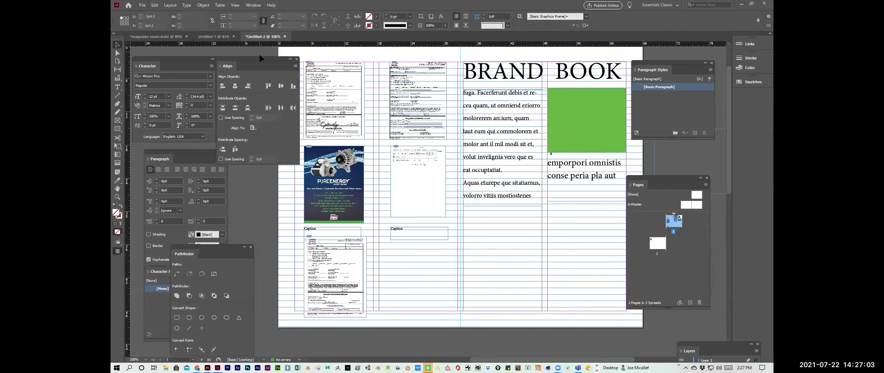
{"action": "left_click_drag", "start_coordinate": [242, 59], "coordinate": [157, 235]}
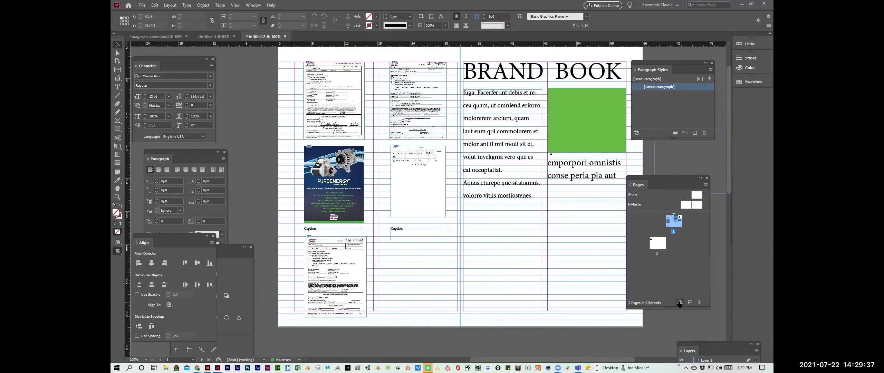
Step: Add page 3 based on A-Master and zoom out to see both spreads
{"action": "left_click_drag", "start_coordinate": [687, 205], "coordinate": [668, 246]}
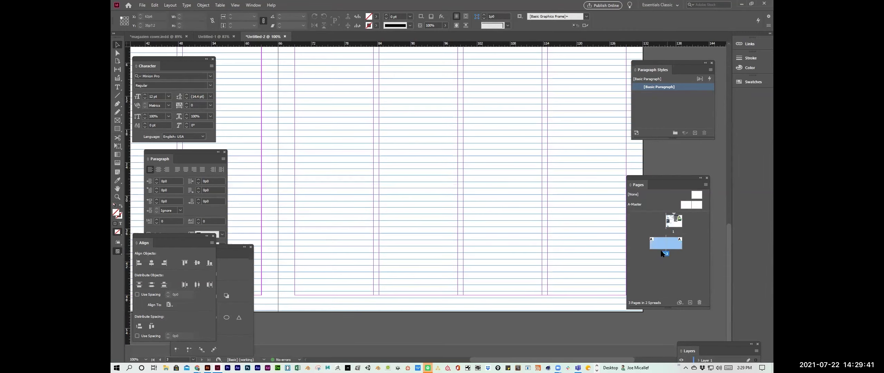
{"action": "left_click", "coordinate": [339, 148], "text": "alt"}
{"action": "left_click", "coordinate": [390, 149], "text": "alt"}
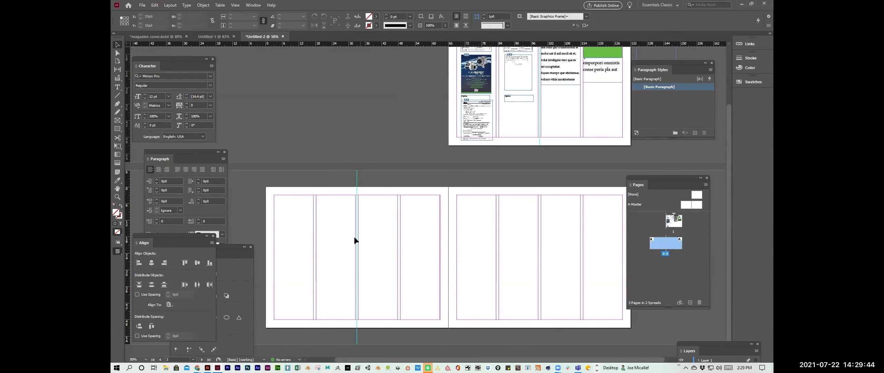
{"action": "left_click_drag", "start_coordinate": [474, 141], "coordinate": [459, 140]}
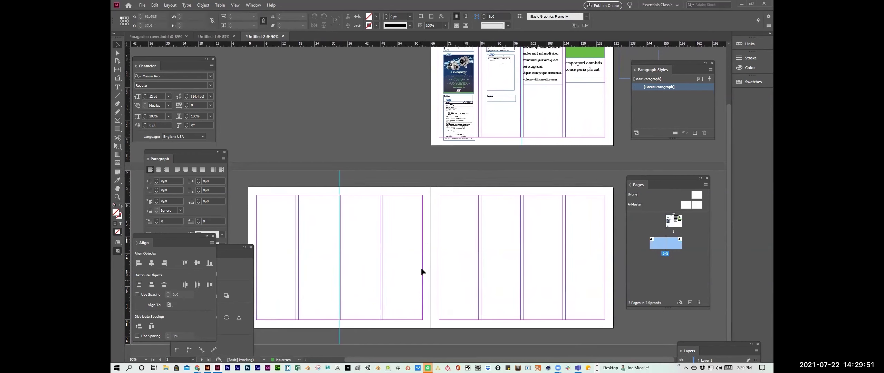
Step: On page 1, move the ad image frames off the page onto the pasteboard
{"action": "left_click", "coordinate": [673, 221]}
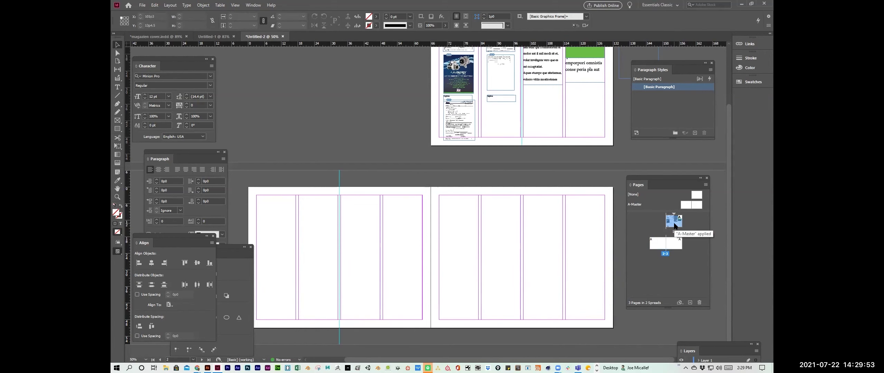
{"action": "double_click", "coordinate": [673, 221]}
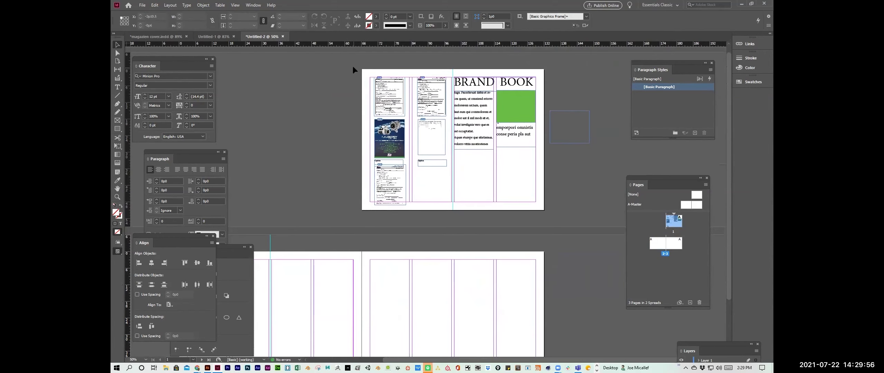
{"action": "left_click", "coordinate": [433, 151]}
{"action": "left_click_drag", "start_coordinate": [433, 151], "coordinate": [304, 145]}
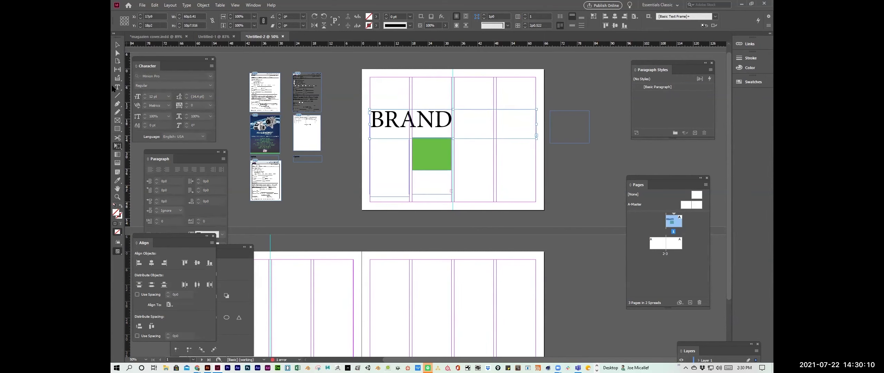
Step: Undo the BRAND BOOK frame edit, deselect, then add pages 4 and 5 from A-Master
{"action": "key", "text": "ctrl+z"}
{"action": "key", "text": "ctrl+z"}
{"action": "key", "text": "ctrl+z"}
{"action": "scroll", "coordinate": [456, 273], "scroll_direction": "down", "scroll_amount": 3}
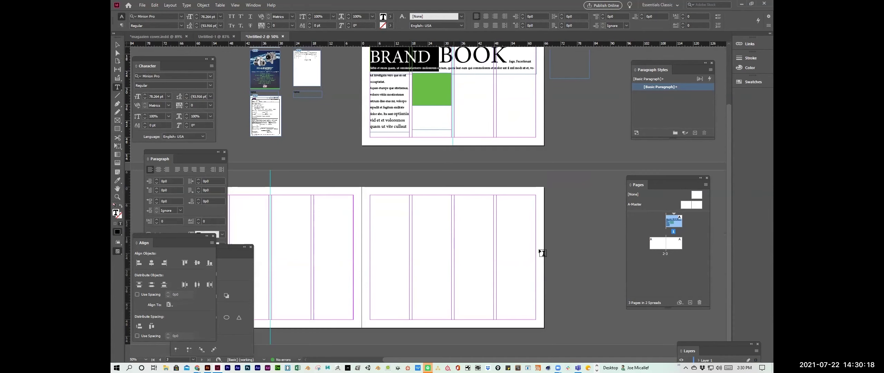
{"action": "left_click", "coordinate": [497, 220]}
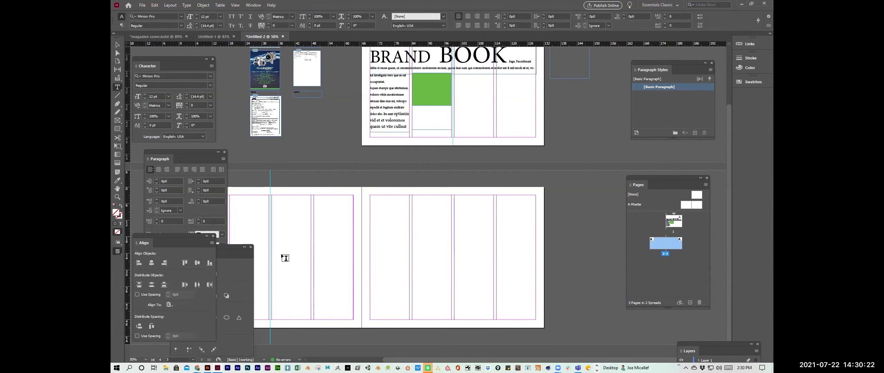
{"action": "key", "text": "v"}
{"action": "scroll", "coordinate": [569, 136], "scroll_direction": "left", "scroll_amount": 4}
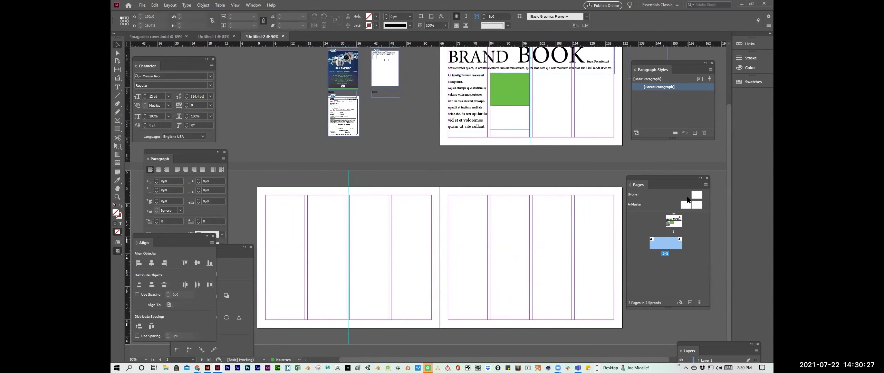
{"action": "left_click_drag", "start_coordinate": [687, 205], "coordinate": [655, 263]}
{"action": "left_click_drag", "start_coordinate": [686, 205], "coordinate": [673, 265]}
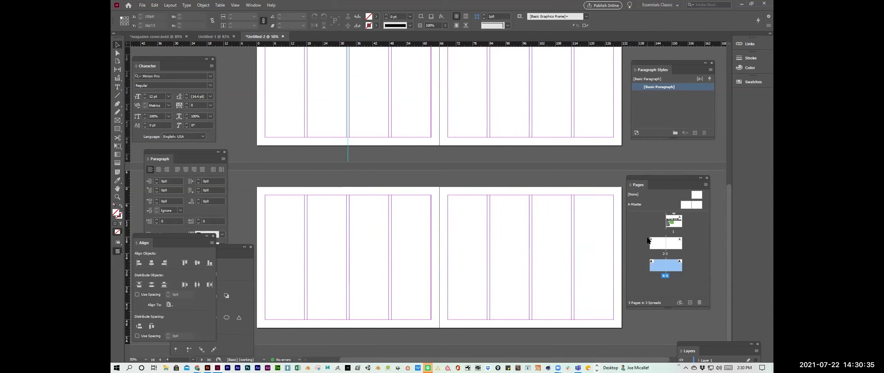
Step: Add a sixth page from A-Master after spread 4–5, then scroll back to page 1
{"action": "scroll", "coordinate": [406, 155], "scroll_direction": "up", "scroll_amount": 8}
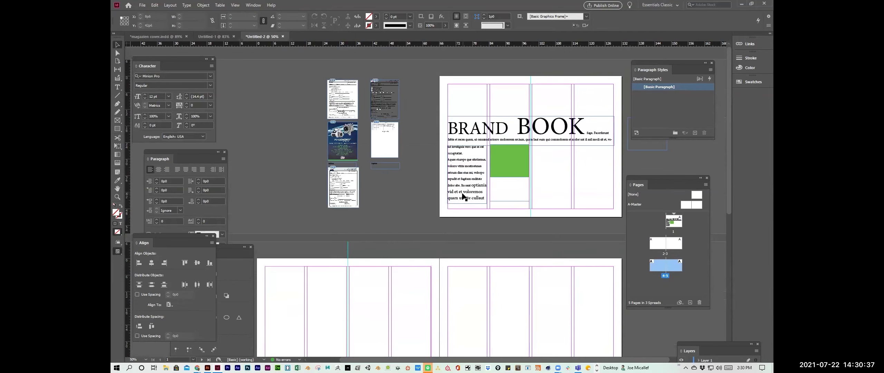
{"action": "scroll", "coordinate": [464, 197], "scroll_direction": "down", "scroll_amount": 7}
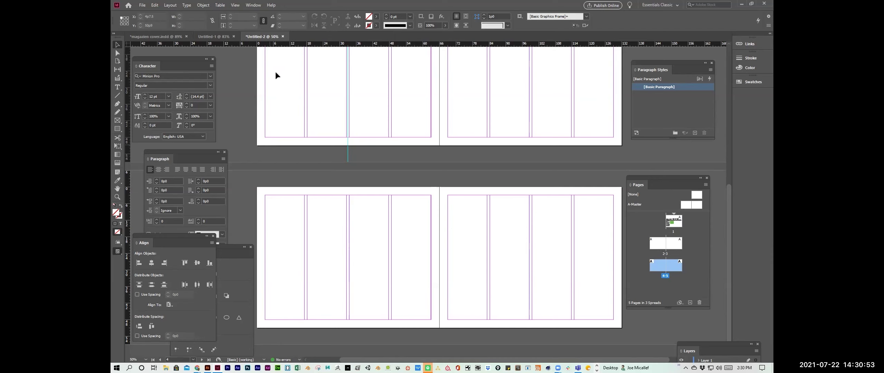
{"action": "left_click_drag", "start_coordinate": [697, 204], "coordinate": [651, 288]}
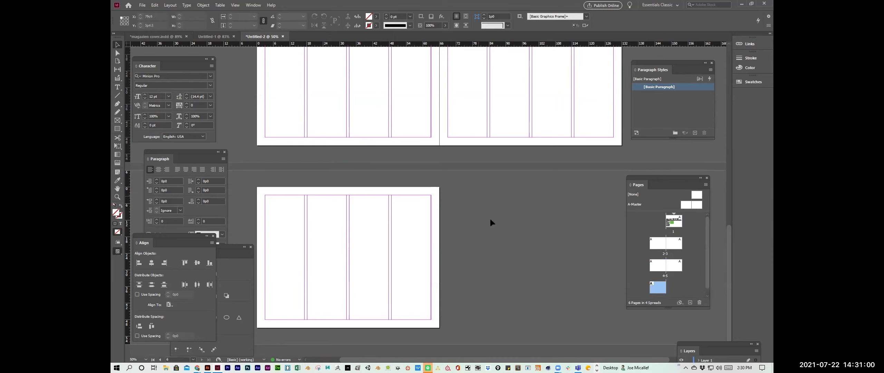
{"action": "scroll", "coordinate": [500, 241], "scroll_direction": "up", "scroll_amount": 10}
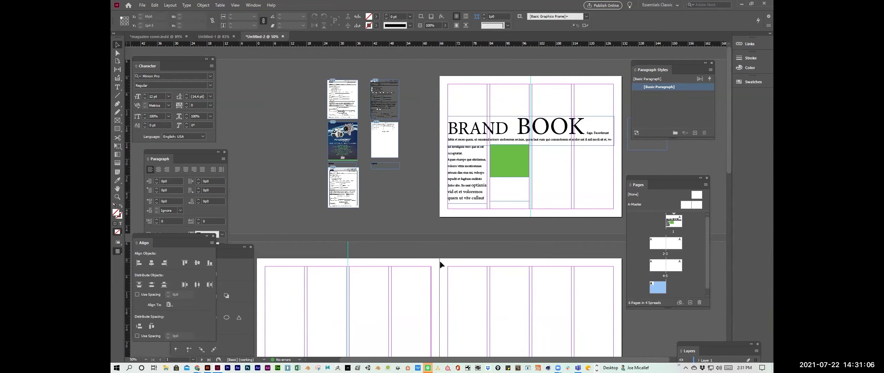
{"action": "scroll", "coordinate": [511, 246], "scroll_direction": "down", "scroll_amount": 3}
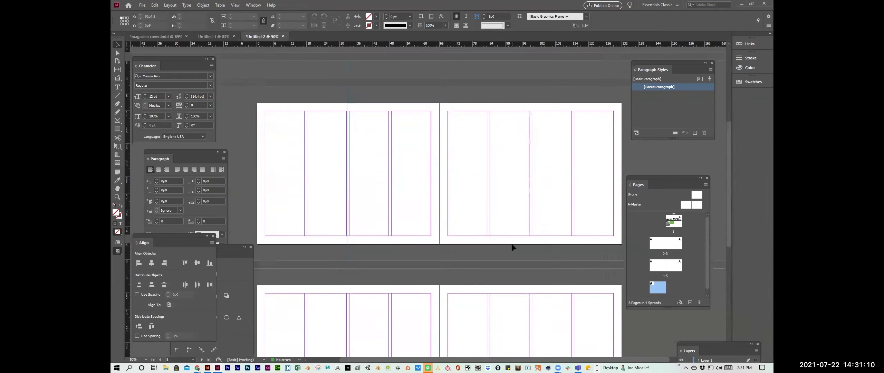
{"action": "scroll", "coordinate": [510, 243], "scroll_direction": "up", "scroll_amount": 1}
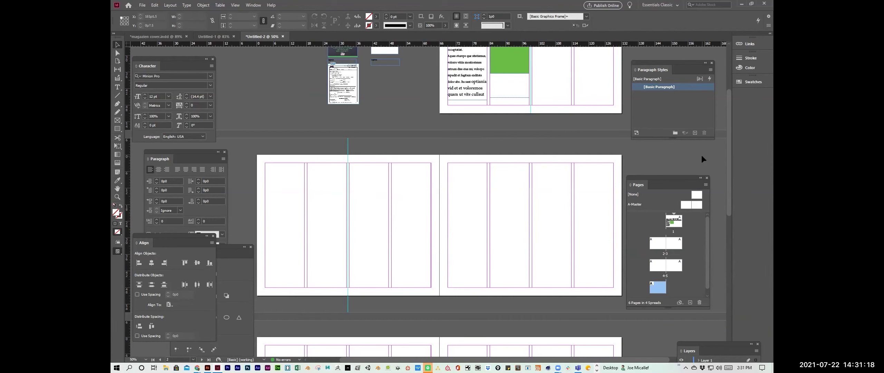
{"action": "scroll", "coordinate": [702, 155], "scroll_direction": "up", "scroll_amount": 3}
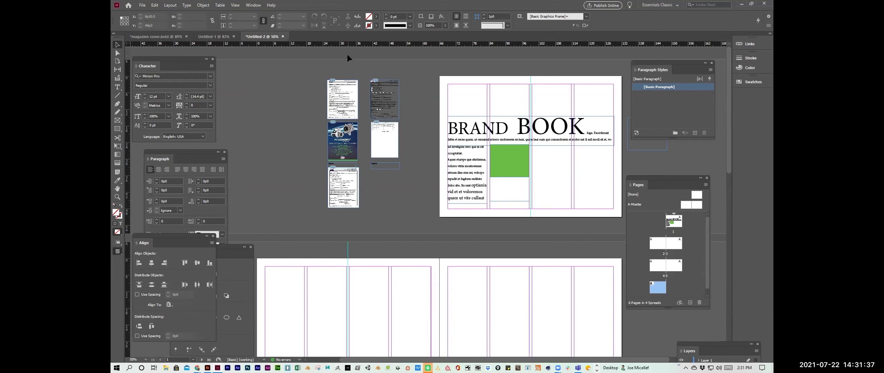
{"action": "left_click", "coordinate": [253, 5]}
{"action": "mouse_move", "coordinate": [235, 5]}
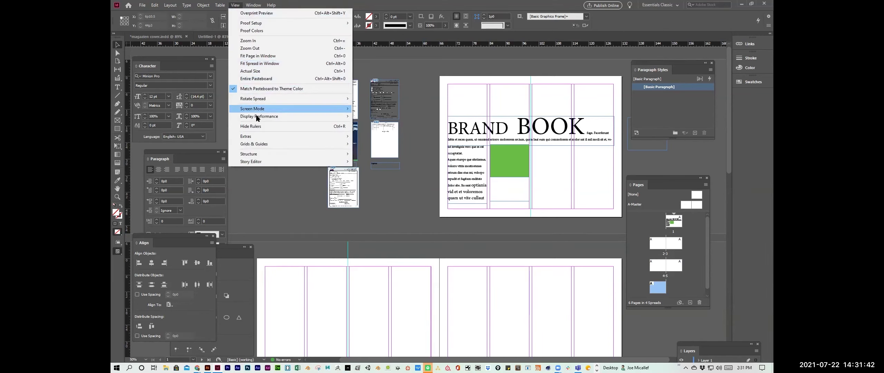
{"action": "mouse_move", "coordinate": [258, 116]}
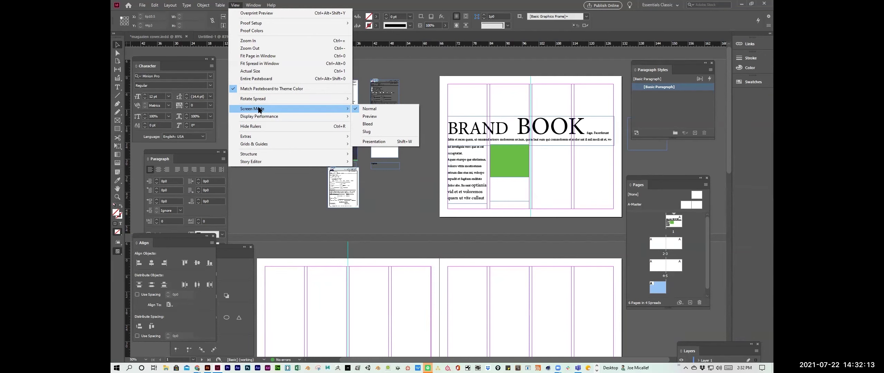
{"action": "mouse_move", "coordinate": [255, 163]}
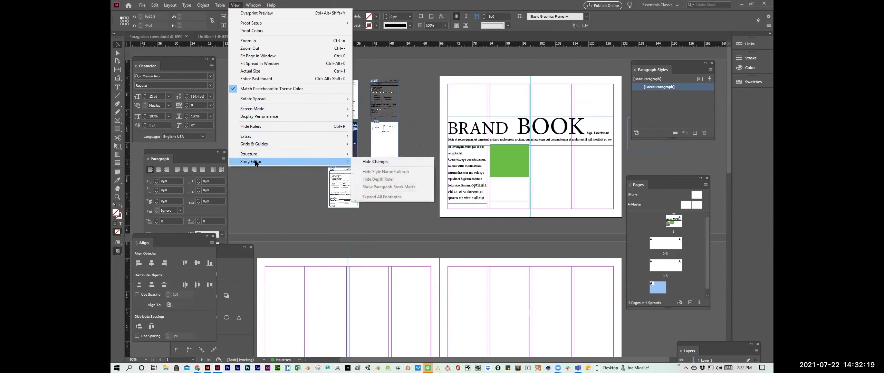
{"action": "left_click", "coordinate": [240, 193]}
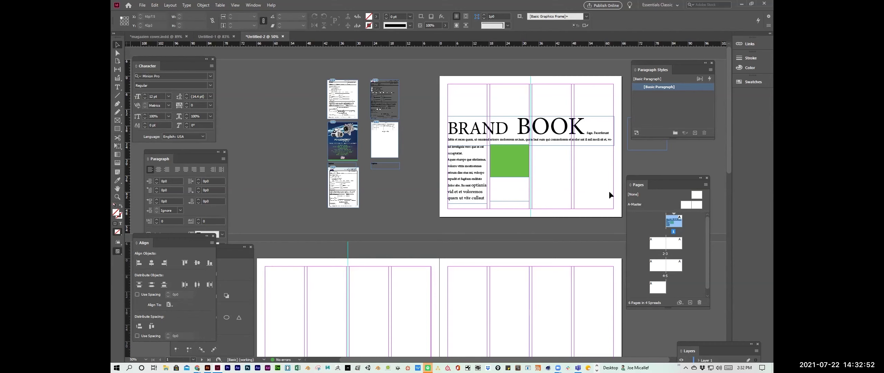
Step: Scroll the document view up and down over the BRAND BOOK cover page
{"action": "scroll", "coordinate": [463, 207], "scroll_direction": "down", "scroll_amount": 5}
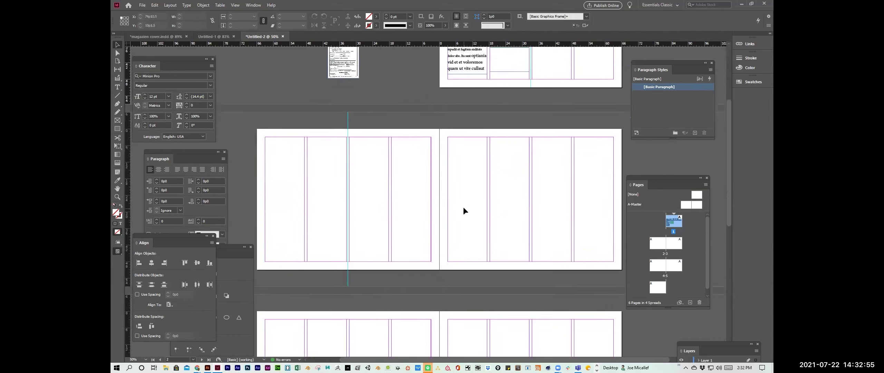
{"action": "scroll", "coordinate": [463, 208], "scroll_direction": "up", "scroll_amount": 4}
{"action": "scroll", "coordinate": [463, 207], "scroll_direction": "up", "scroll_amount": 1}
{"action": "scroll", "coordinate": [463, 207], "scroll_direction": "down", "scroll_amount": 2}
{"action": "scroll", "coordinate": [462, 207], "scroll_direction": "up", "scroll_amount": 2}
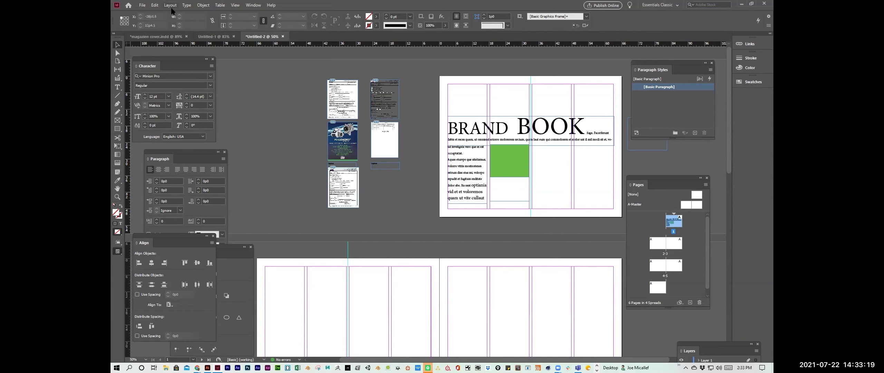
Step: Look through the File and Window menus, then dismiss them without choosing anything
{"action": "left_click", "coordinate": [140, 6]}
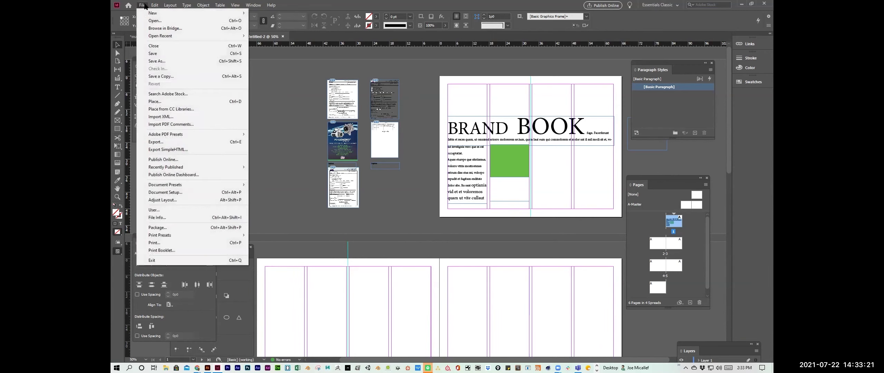
{"action": "key", "text": "Escape"}
{"action": "left_click", "coordinate": [254, 5]}
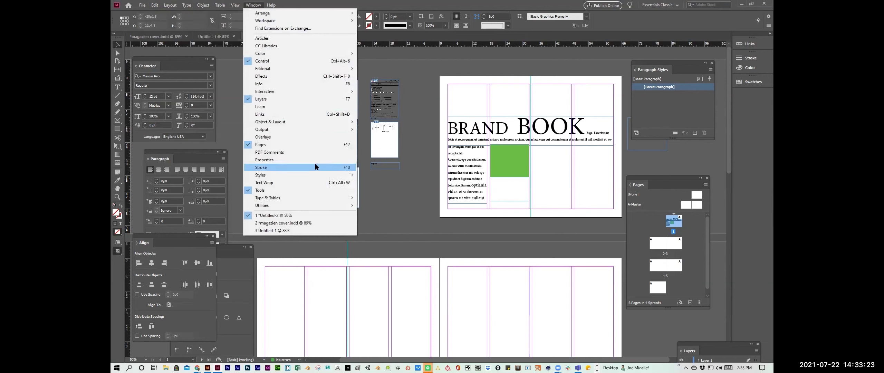
{"action": "mouse_move", "coordinate": [304, 93]}
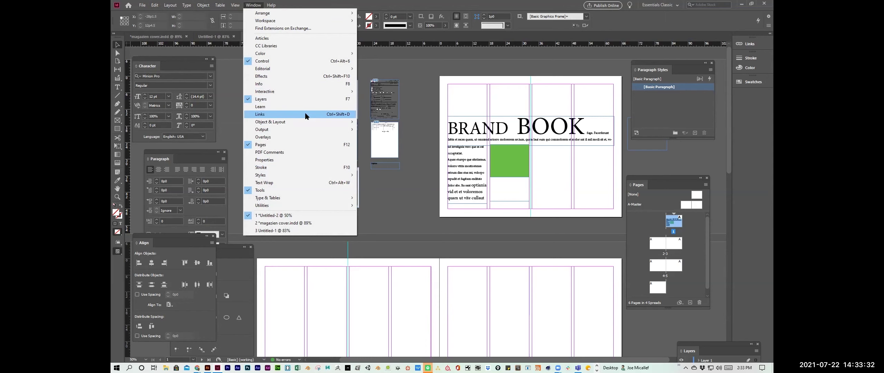
{"action": "left_click", "coordinate": [425, 87]}
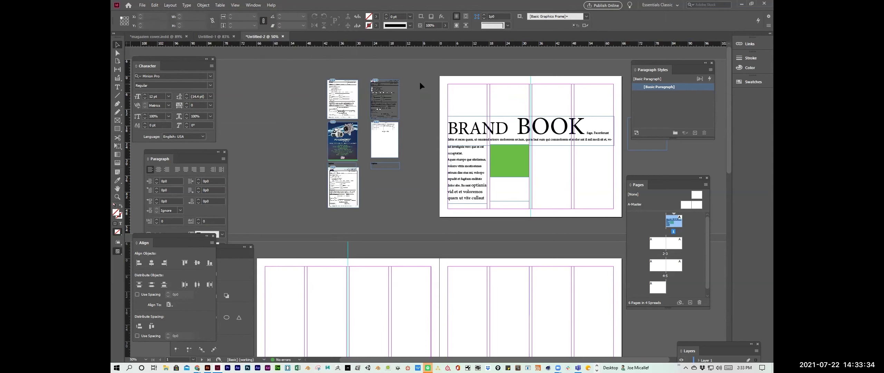